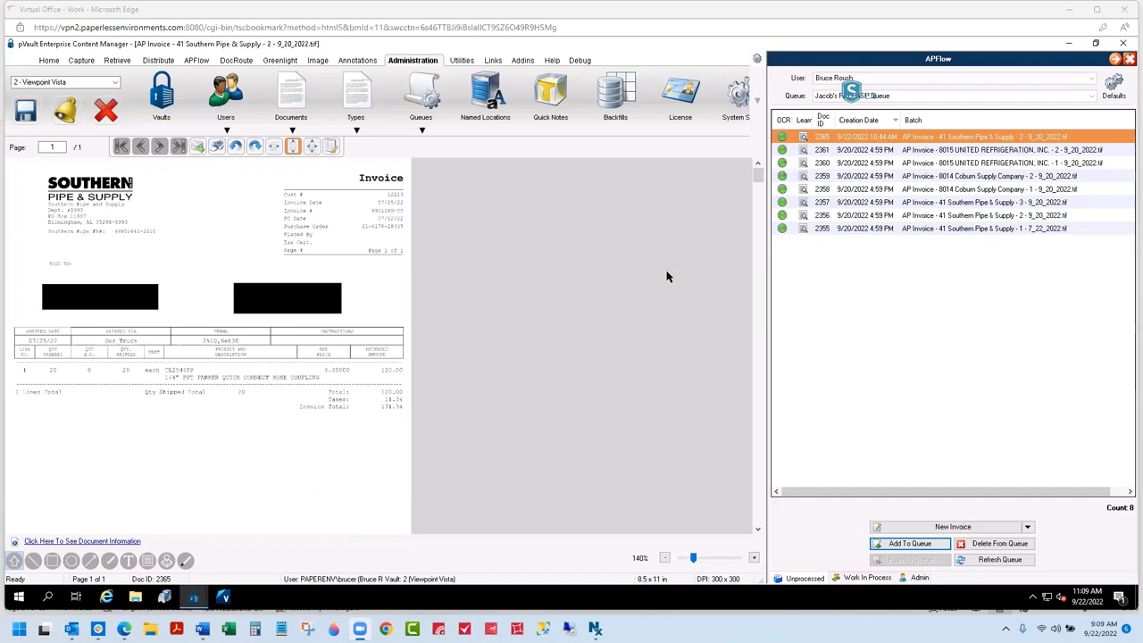
Step: Look at the sample invoice files available for adding to the queue, then cancel the file selection
{"action": "left_click", "coordinate": [906, 544]}
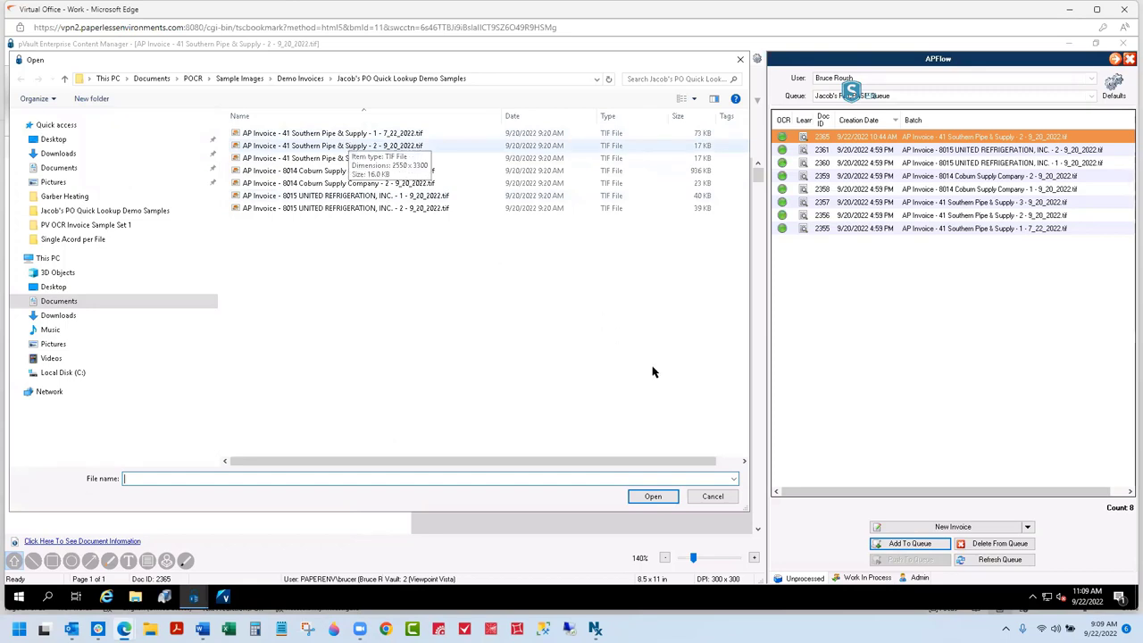
{"action": "left_click", "coordinate": [712, 497]}
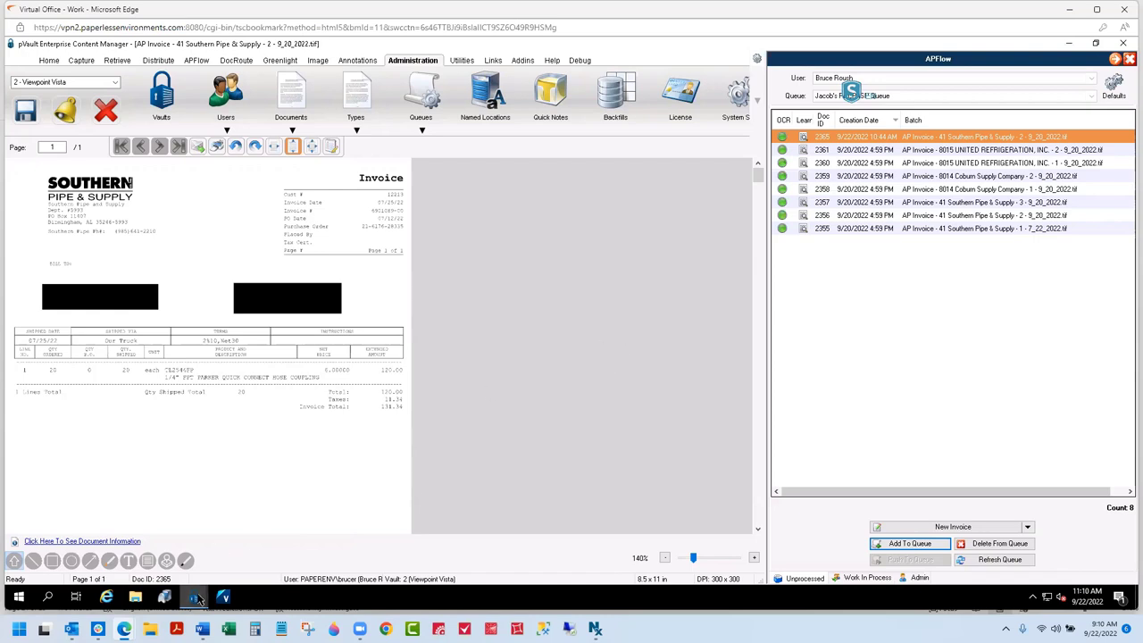
Step: Bring up the Invoice Entry form and review its vendor, invoice number, total, date and PO fields and the line table
{"action": "mouse_move", "coordinate": [198, 598]}
{"action": "left_click", "coordinate": [255, 536]}
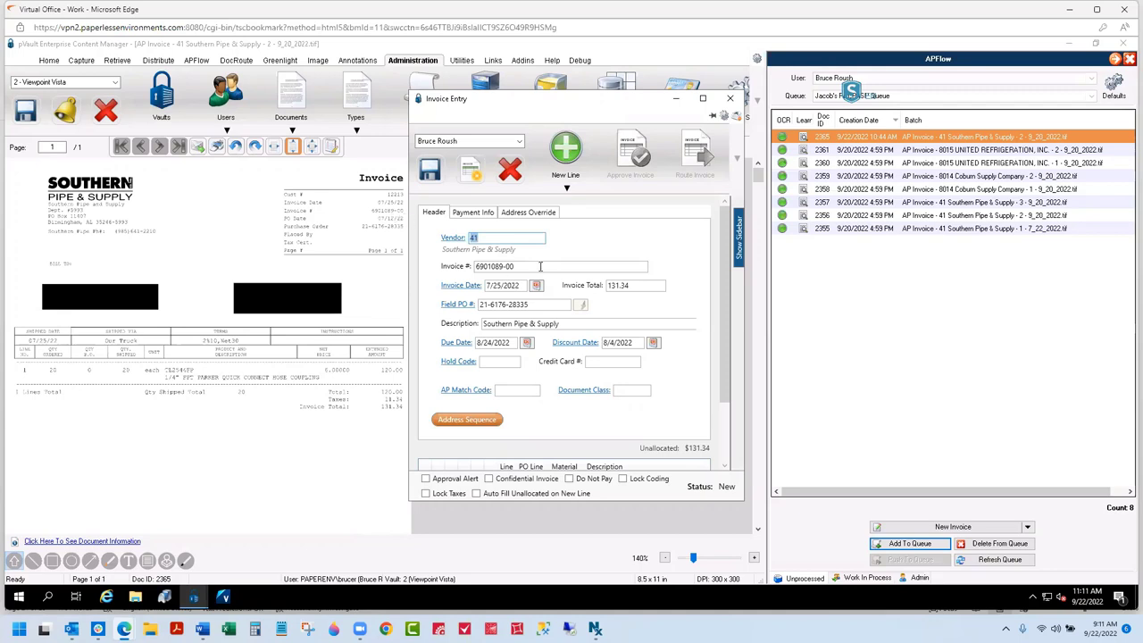
{"action": "left_click", "coordinate": [627, 285]}
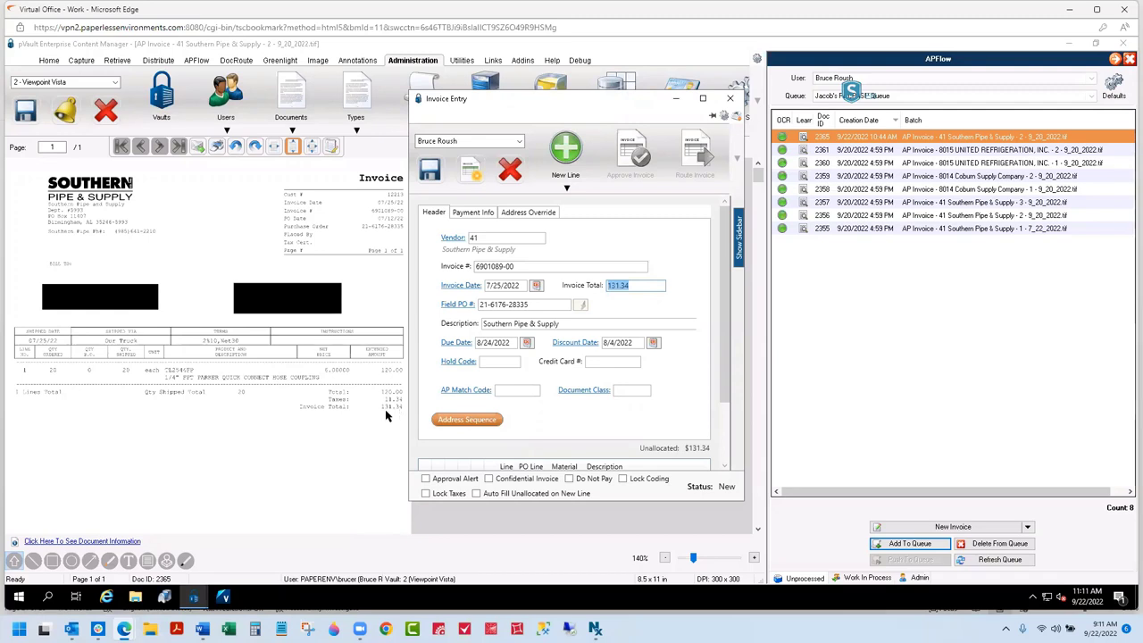
{"action": "left_click", "coordinate": [491, 286]}
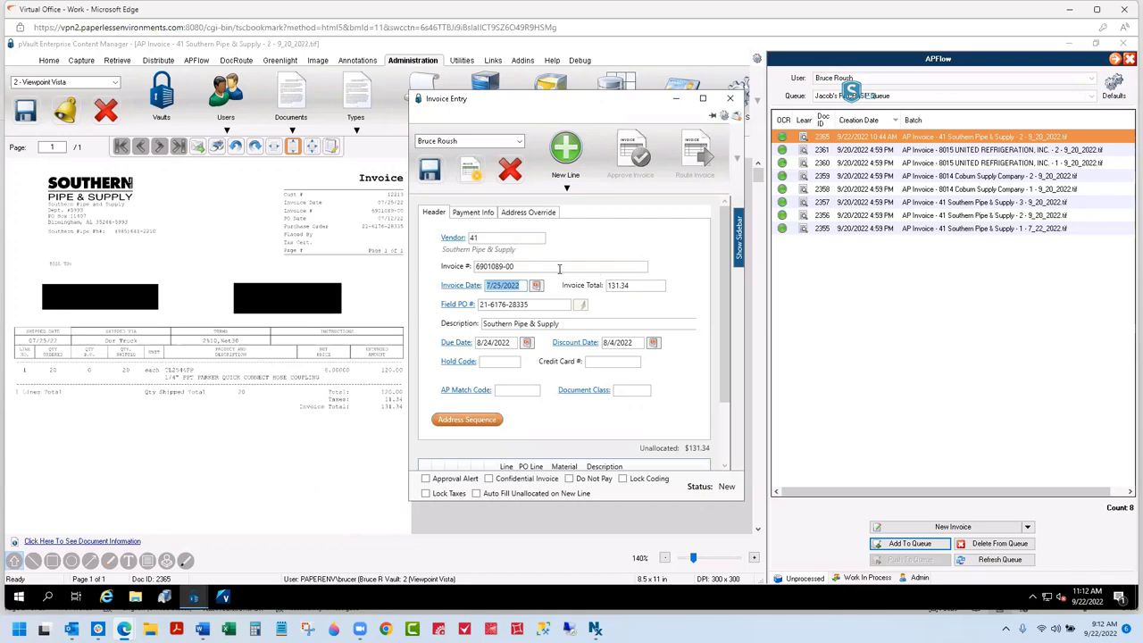
{"action": "scroll", "coordinate": [689, 270], "scroll_direction": "down", "scroll_amount": 2}
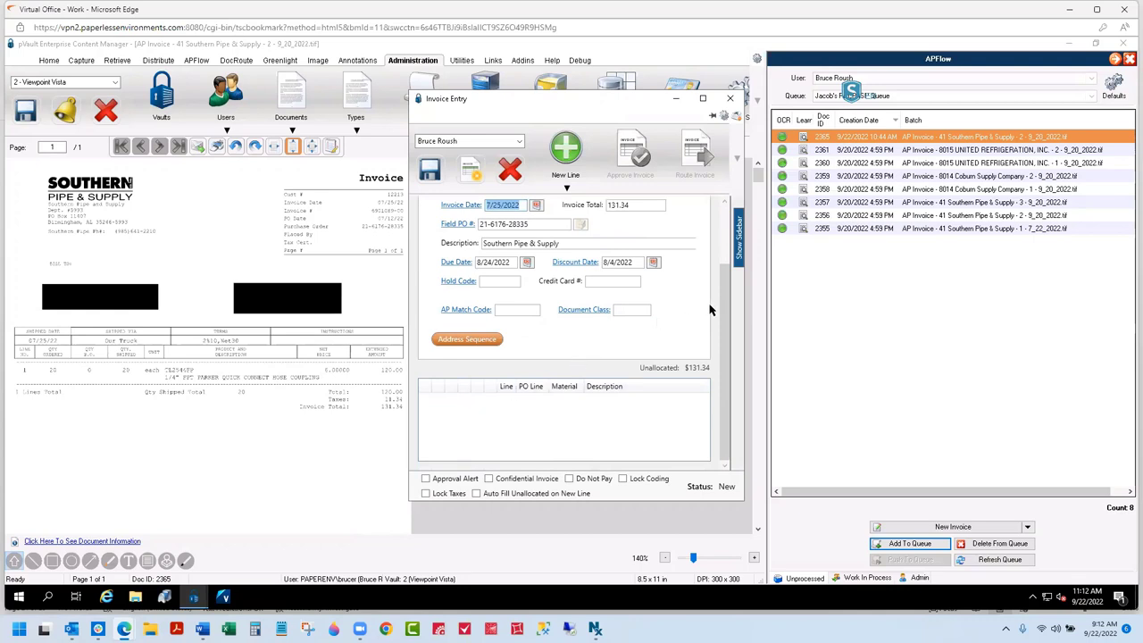
{"action": "left_click_drag", "start_coordinate": [723, 283], "coordinate": [732, 211]}
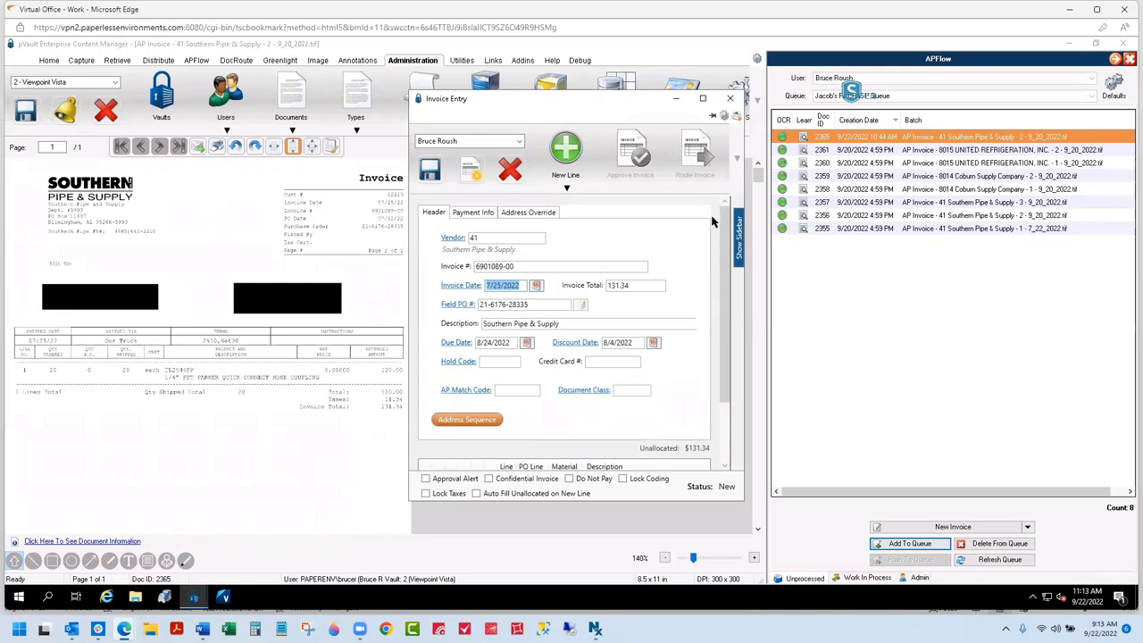
Step: Open the OCR extraction page for the first queued invoice and check each extracted field from Vendor Name to PO Number against the document
{"action": "left_click", "coordinate": [803, 141]}
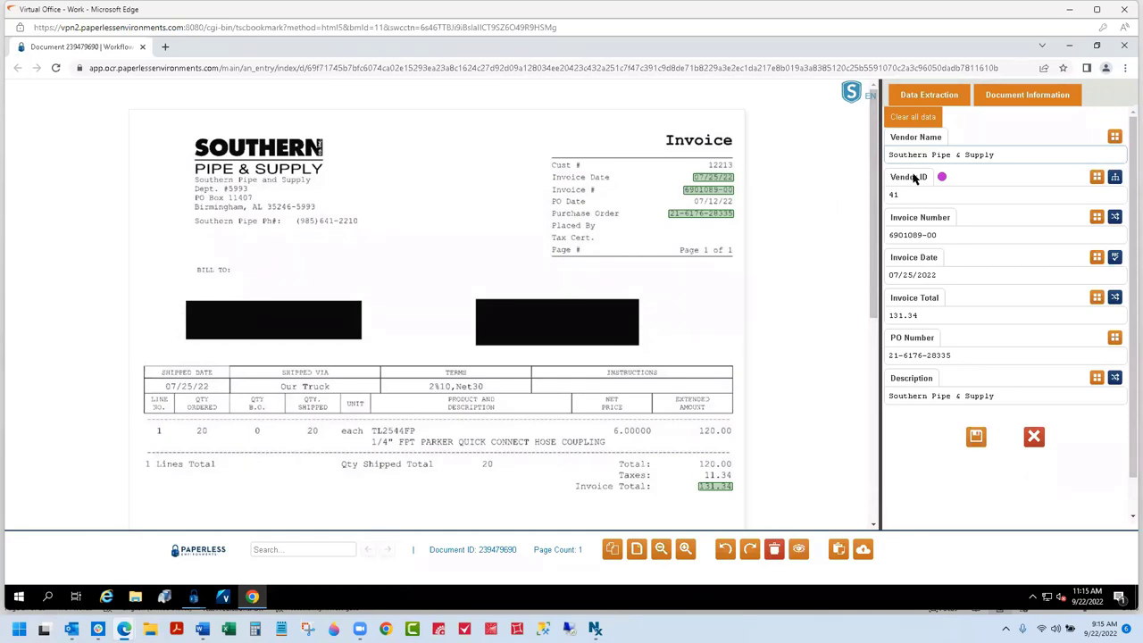
{"action": "left_click_drag", "start_coordinate": [1005, 154], "coordinate": [897, 158]}
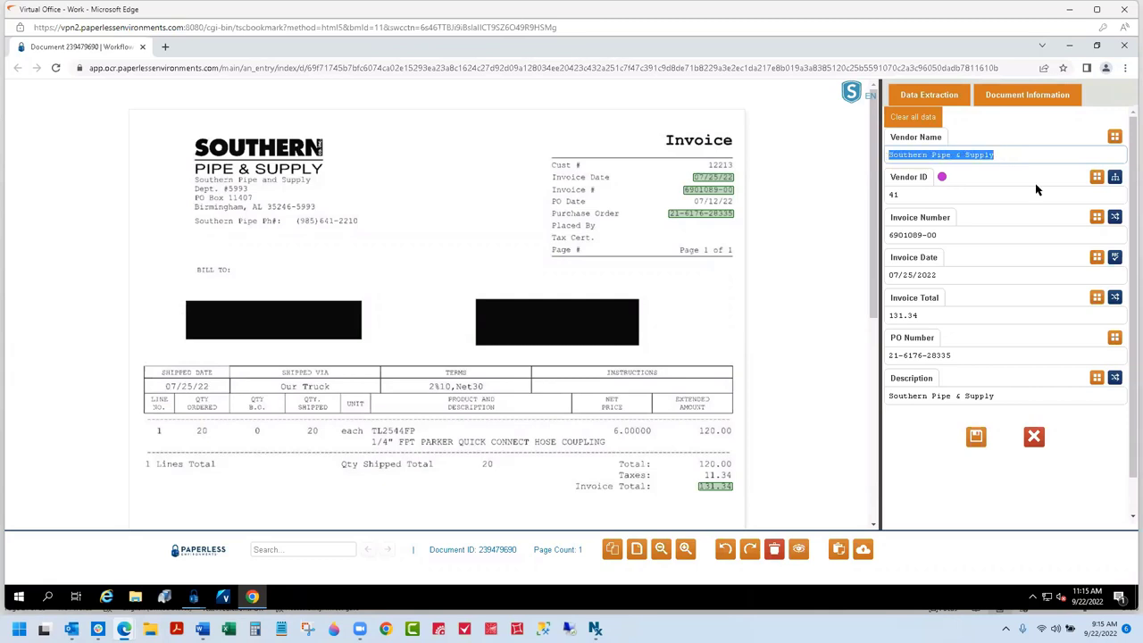
{"action": "key", "text": "Tab"}
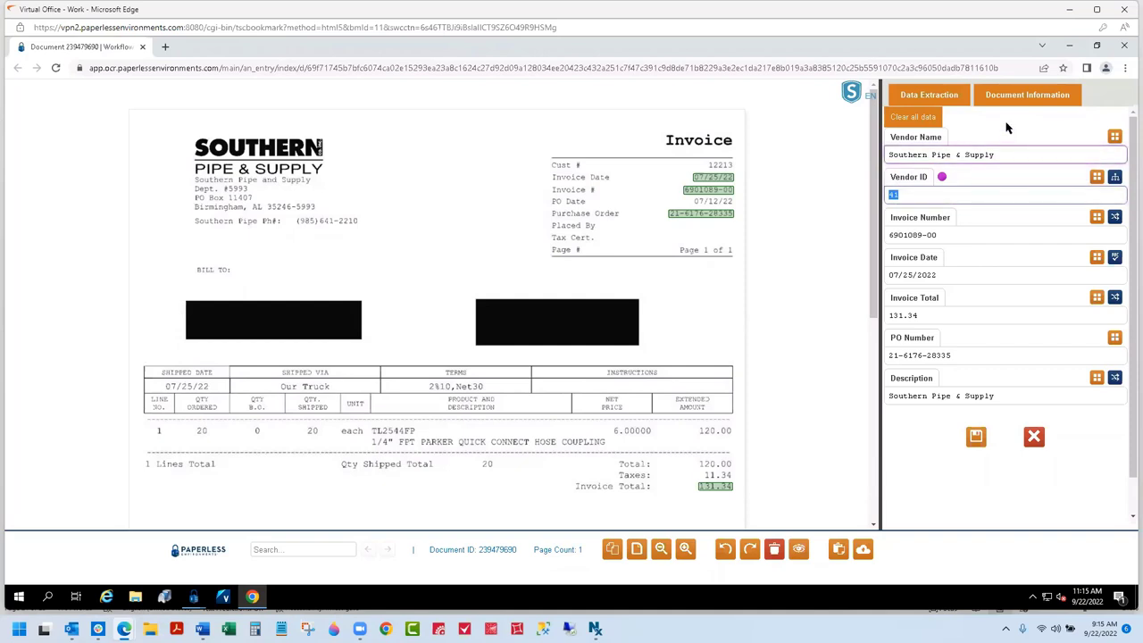
{"action": "key", "text": "Tab"}
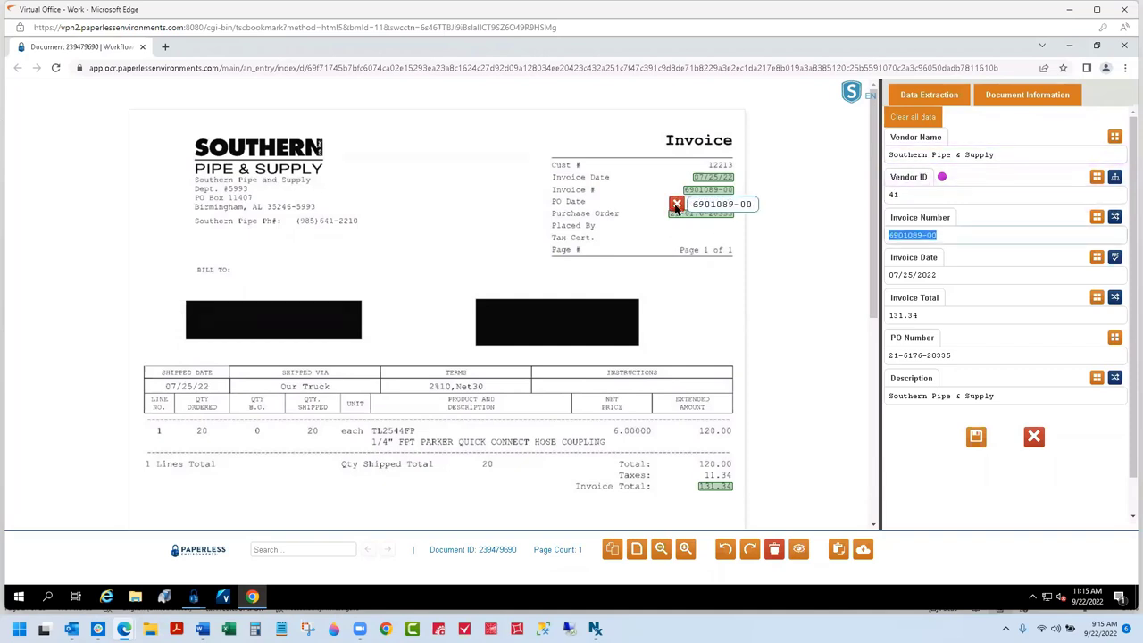
{"action": "mouse_move", "coordinate": [676, 208]}
{"action": "key", "text": "Tab"}
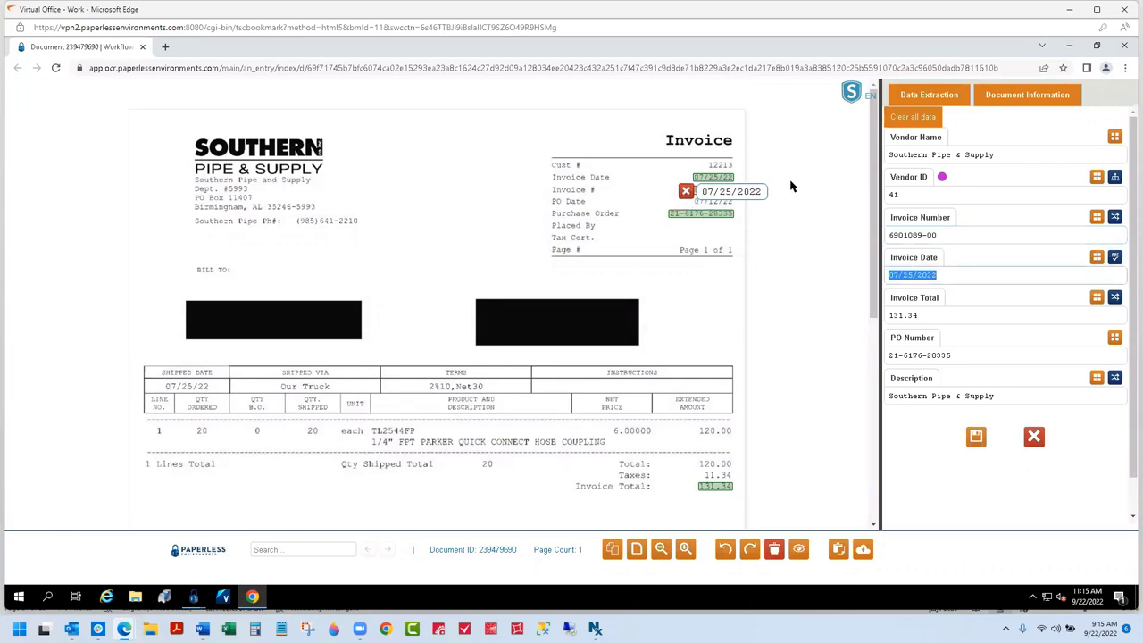
{"action": "key", "text": "Tab"}
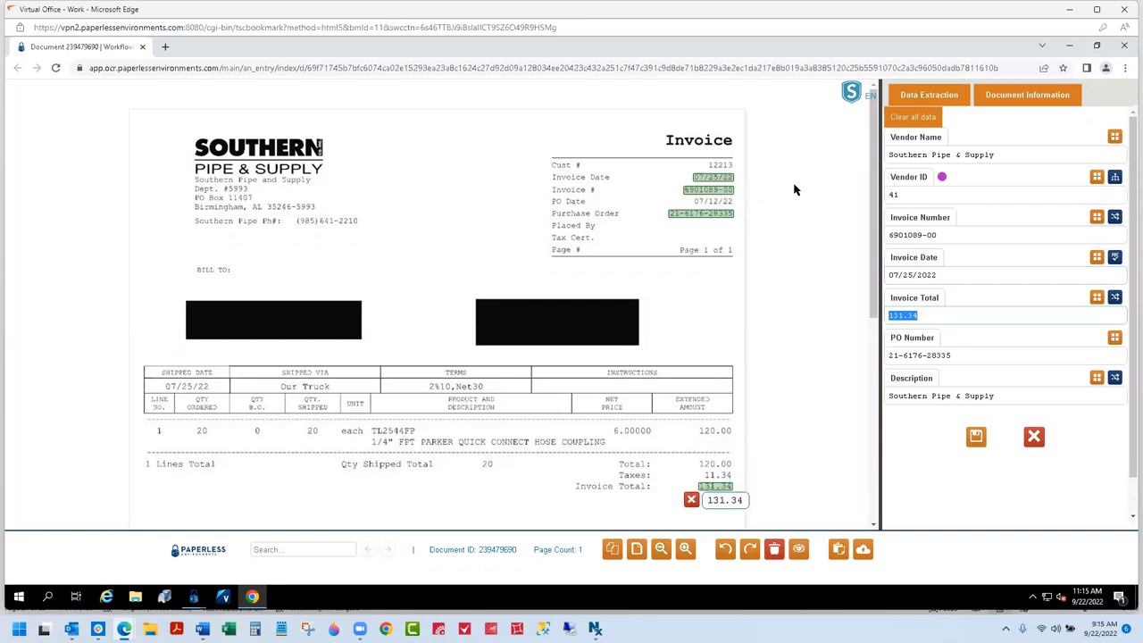
{"action": "key", "text": "Tab"}
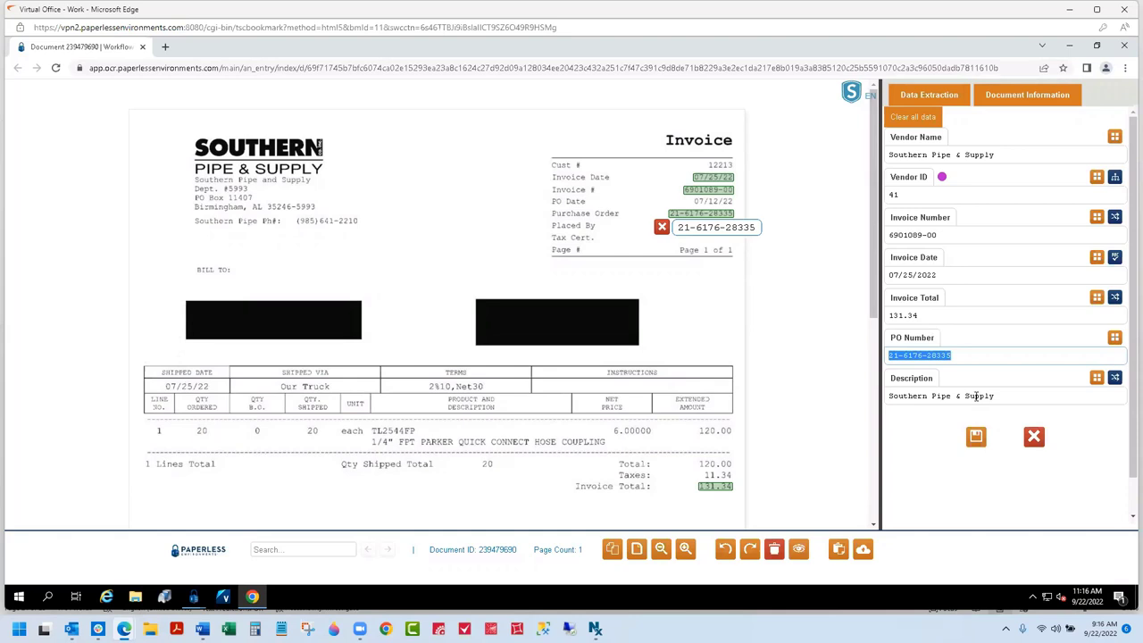
{"action": "scroll", "coordinate": [977, 396], "scroll_direction": "down", "scroll_amount": 1}
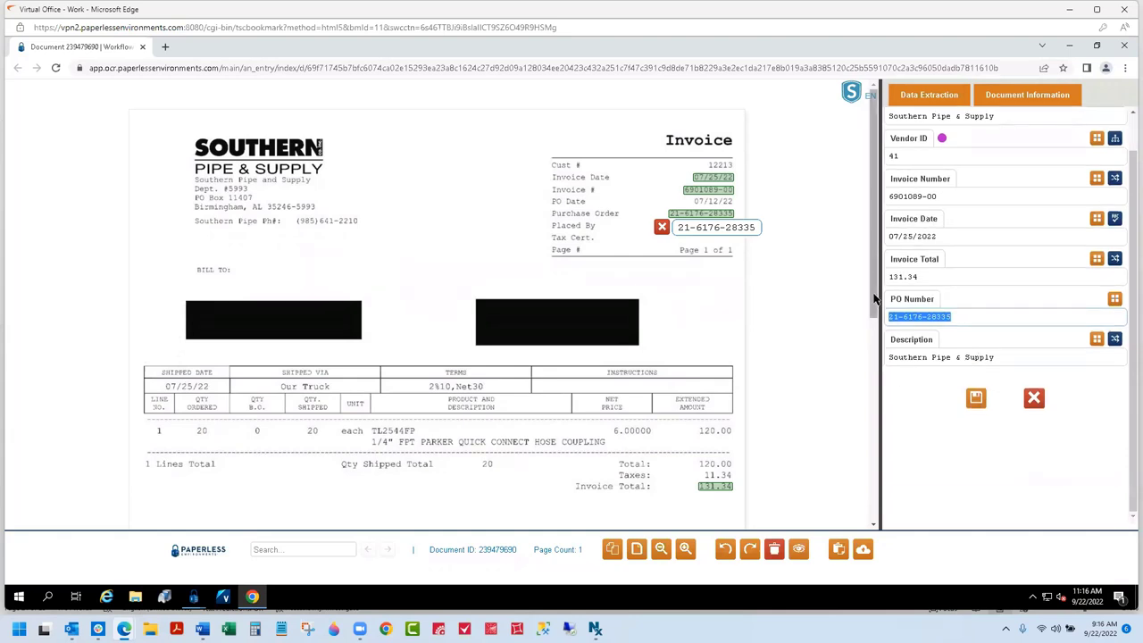
{"action": "scroll", "coordinate": [962, 314], "scroll_direction": "up", "scroll_amount": 1}
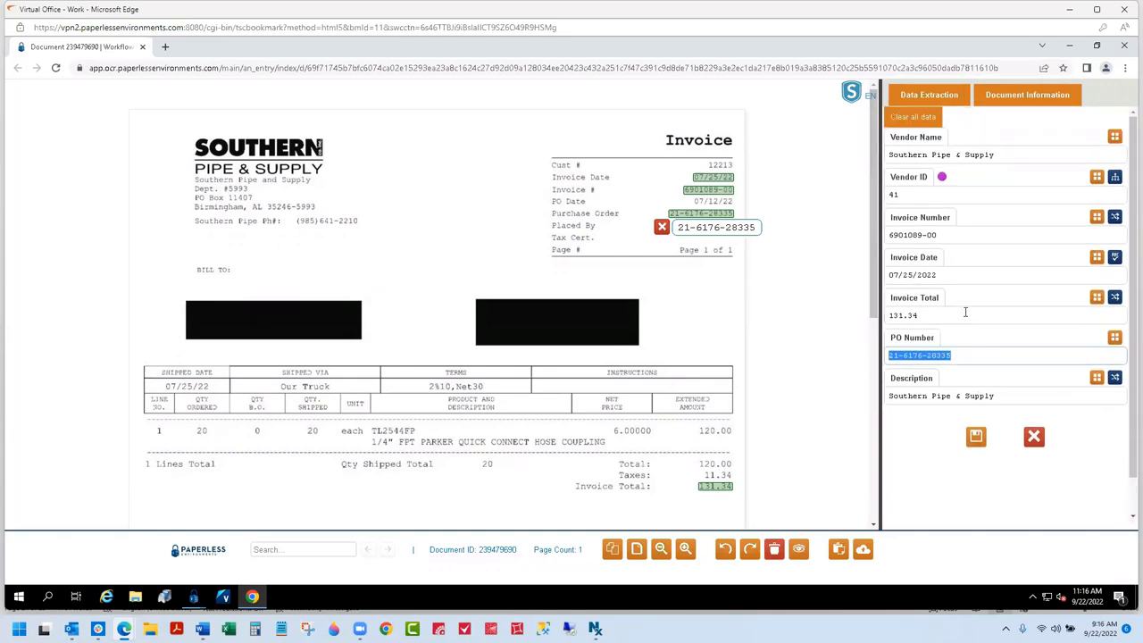
Step: Try remapping the Invoice Total to the 120.00 amount on the invoice image, then leave the extraction page without saving
{"action": "left_click", "coordinate": [948, 318]}
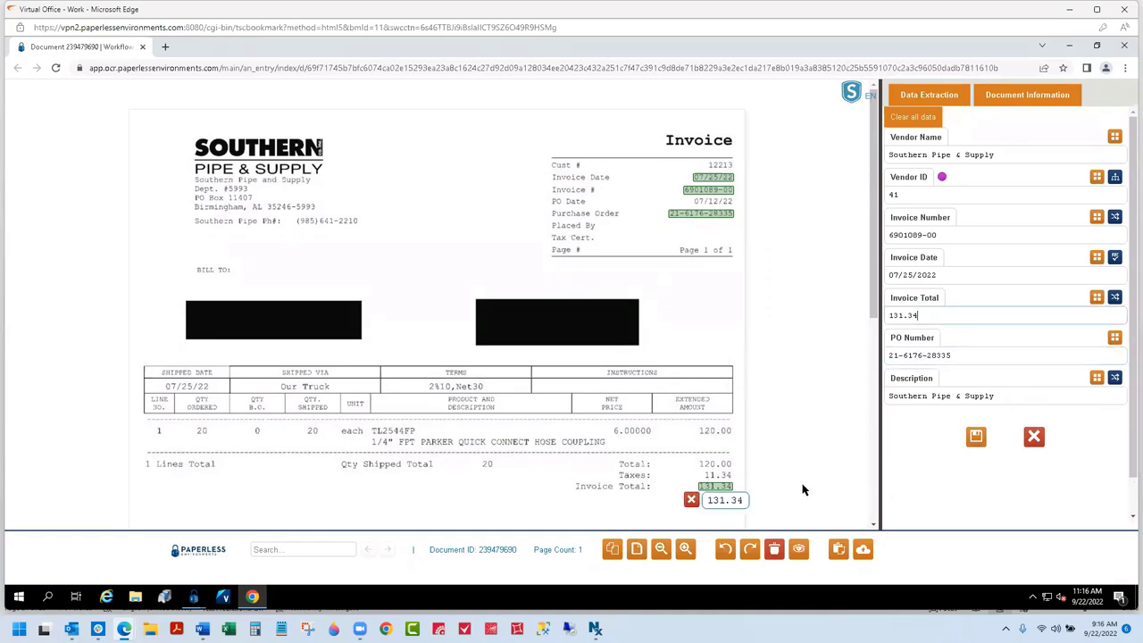
{"action": "mouse_move", "coordinate": [730, 490]}
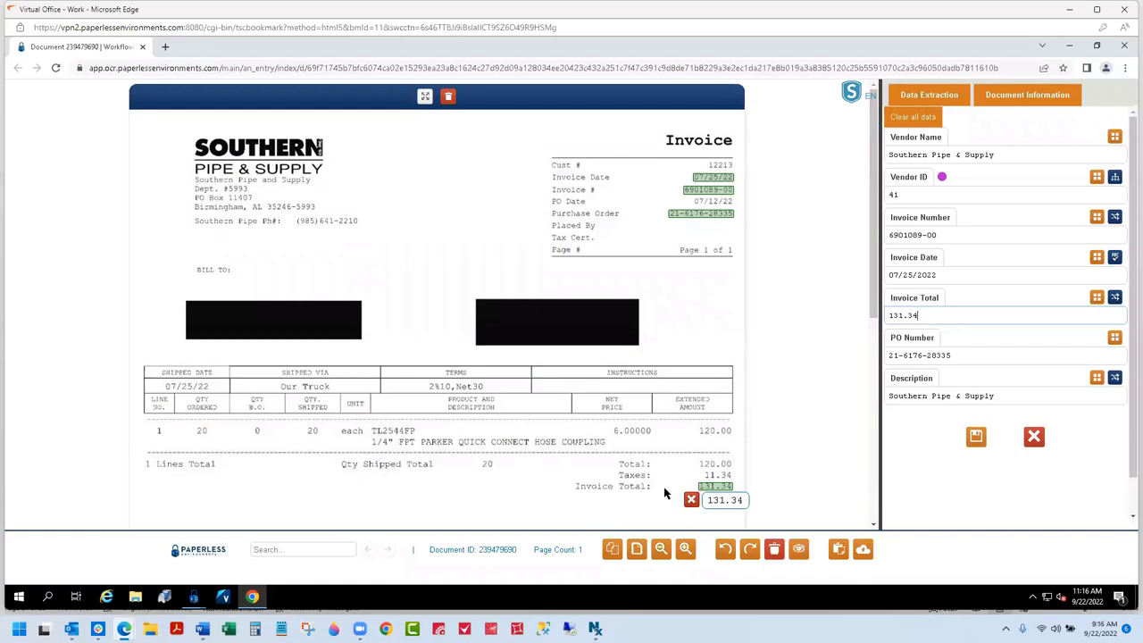
{"action": "left_click", "coordinate": [713, 468]}
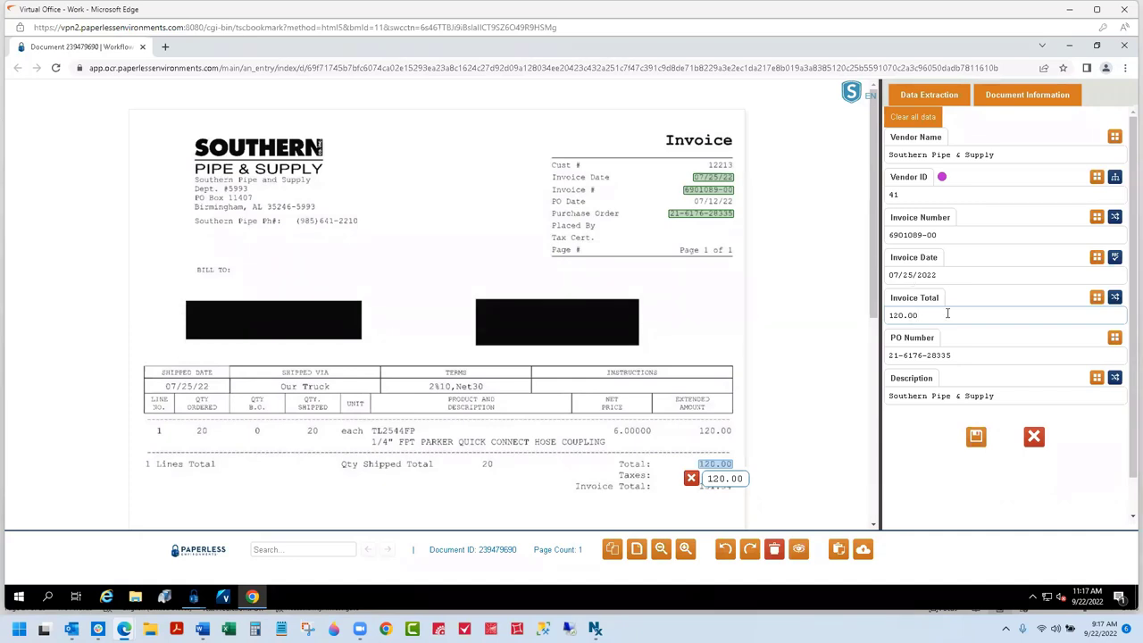
{"action": "left_click", "coordinate": [1038, 439]}
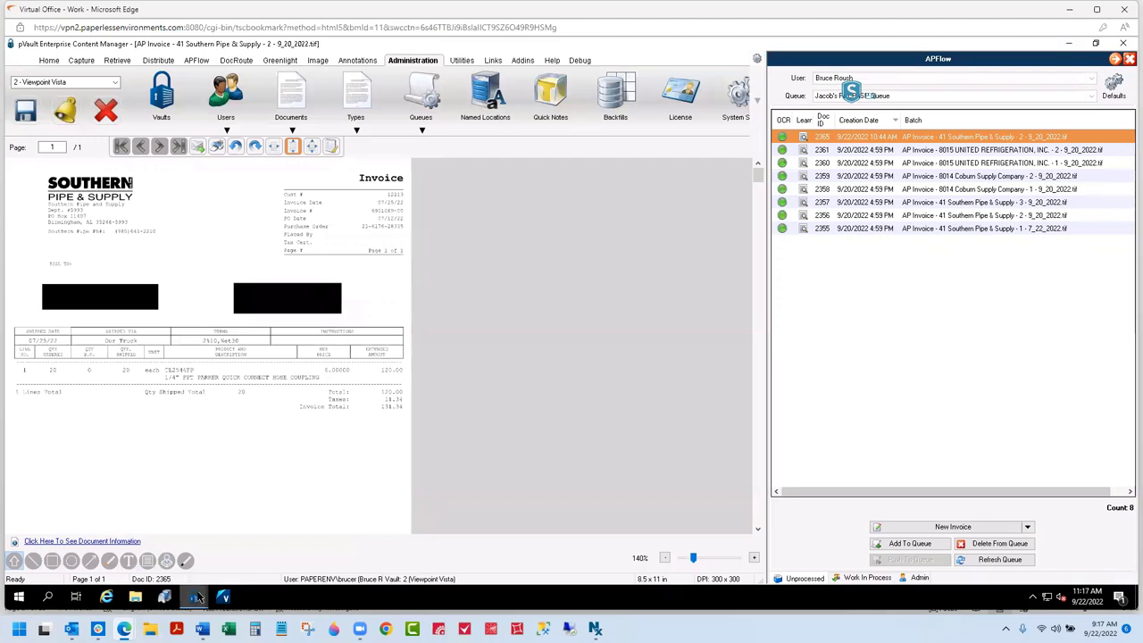
Step: Return to the open Invoice Entry form and close it
{"action": "mouse_move", "coordinate": [194, 600]}
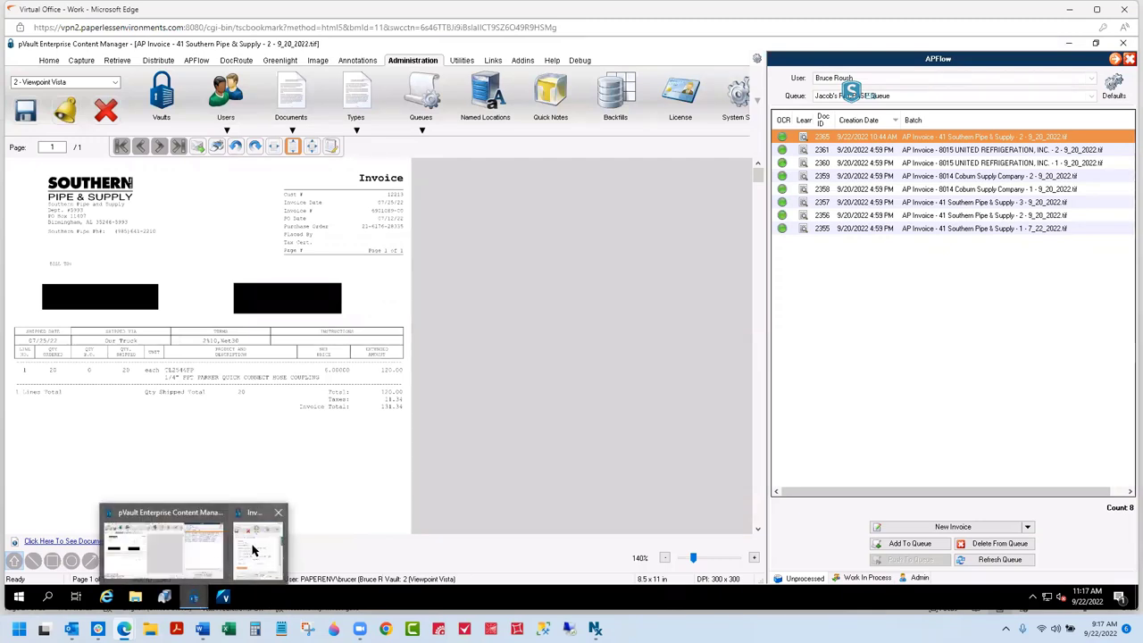
{"action": "left_click", "coordinate": [257, 549]}
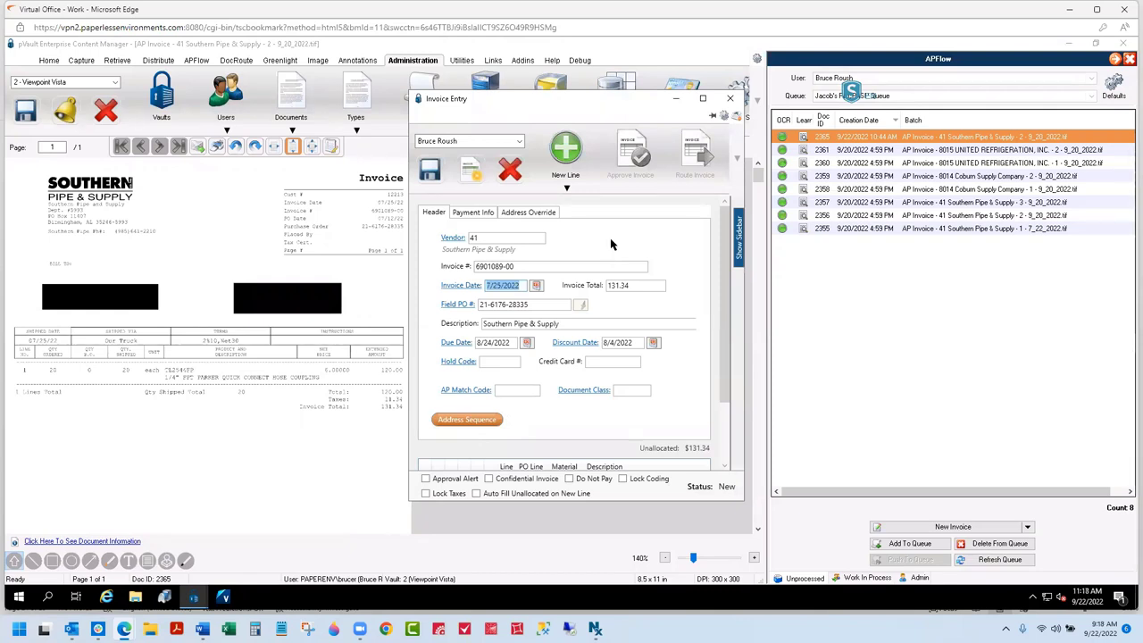
{"action": "left_click", "coordinate": [728, 100]}
{"action": "left_click", "coordinate": [579, 362]}
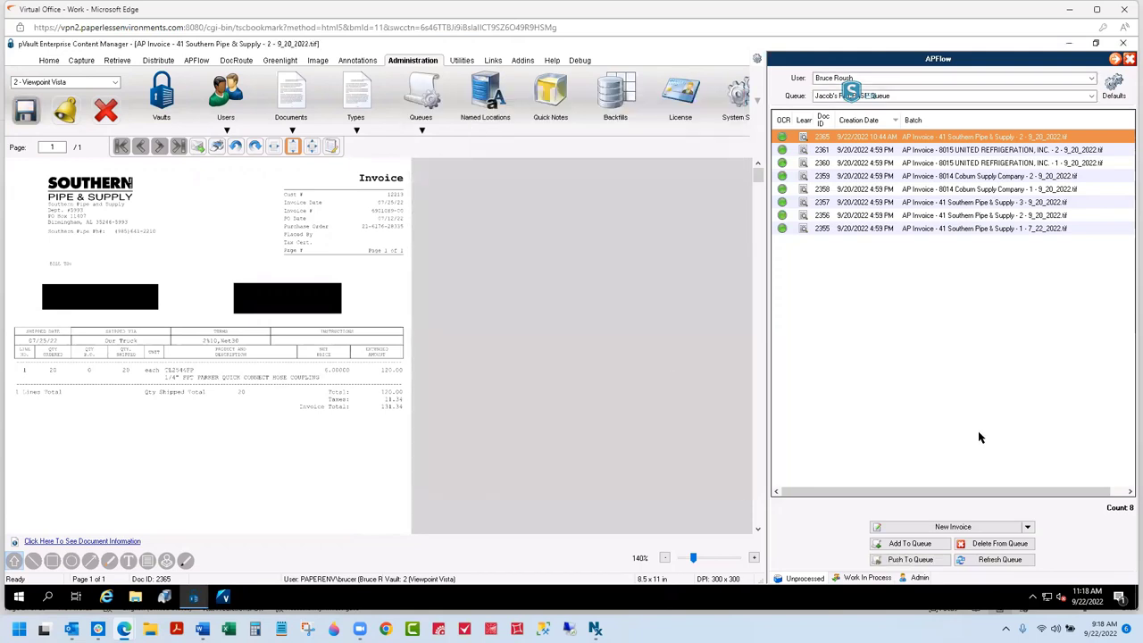
Step: Add "AP Invoice - 41 Southern Pipe & Supply - 2 - 9_20_2022.tif" to the queue and let OCR processing continue instead of processing manually
{"action": "left_click", "coordinate": [909, 543]}
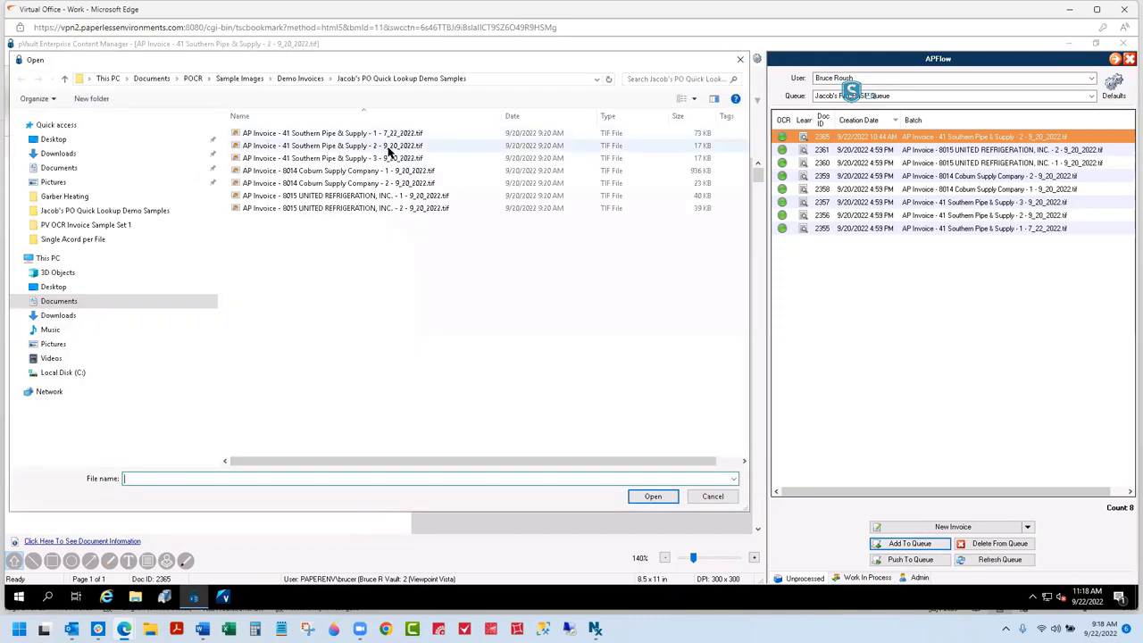
{"action": "left_click", "coordinate": [389, 150]}
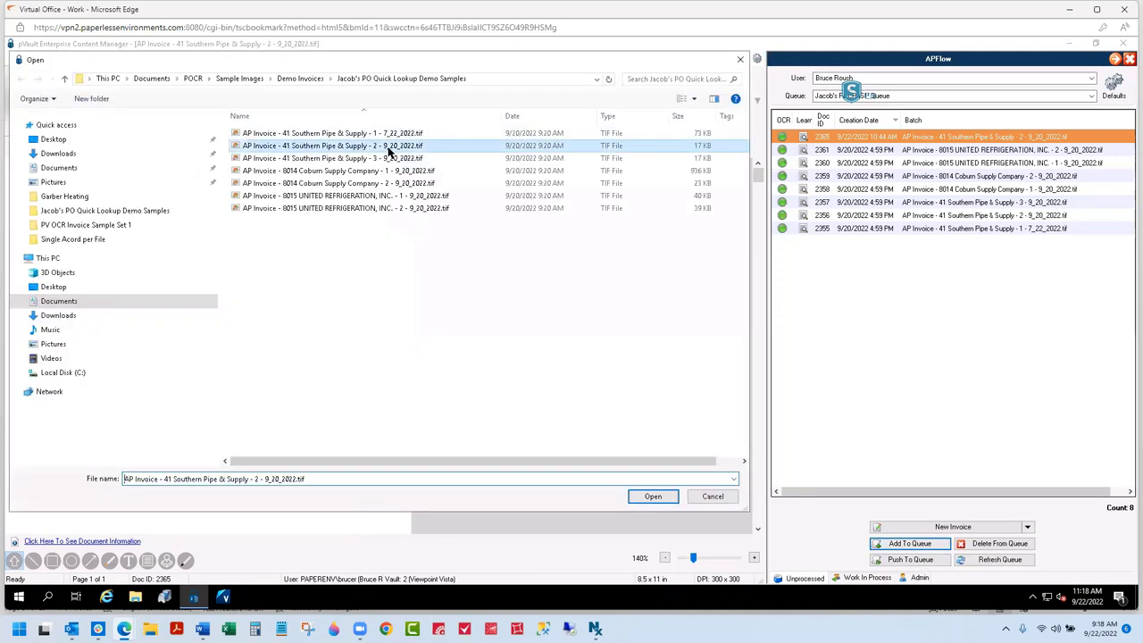
{"action": "left_click", "coordinate": [671, 500]}
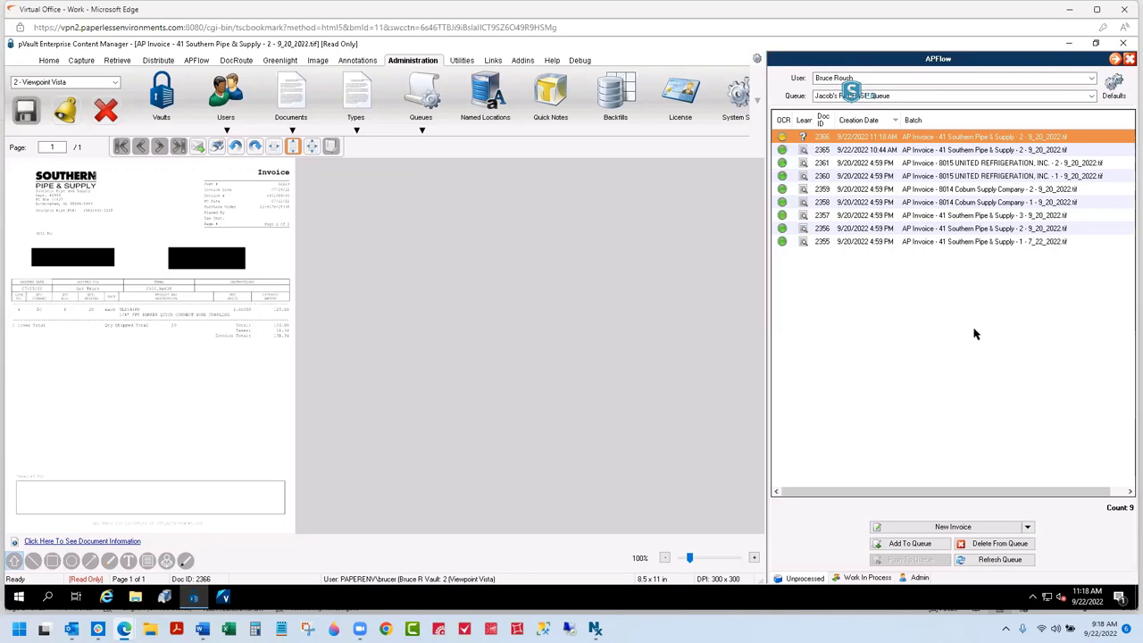
{"action": "left_click", "coordinate": [803, 139]}
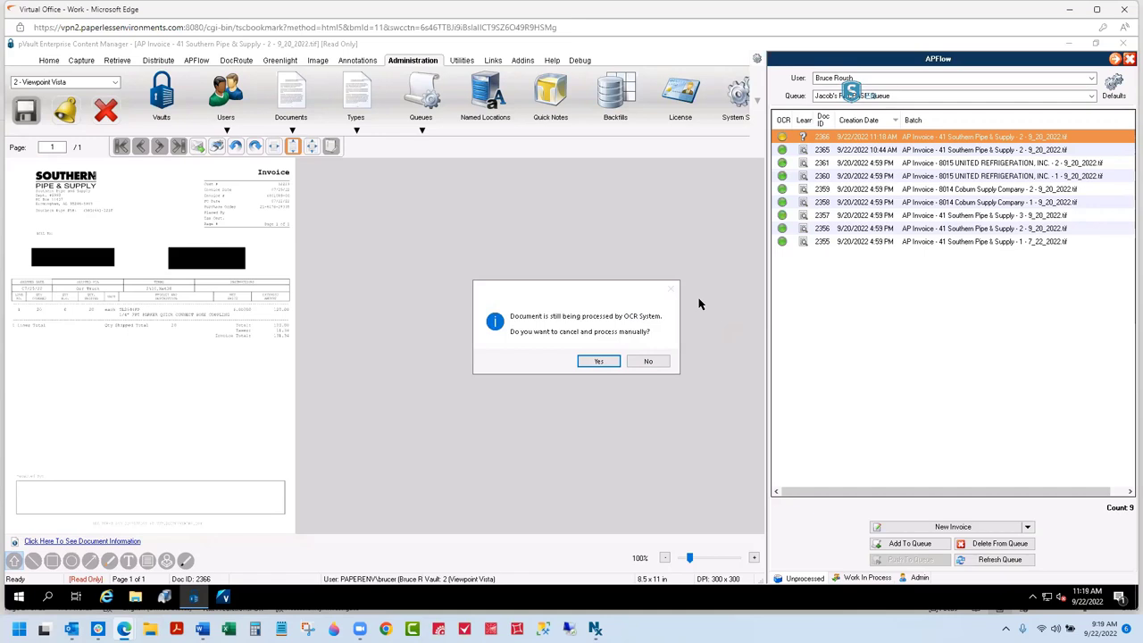
{"action": "left_click", "coordinate": [648, 360]}
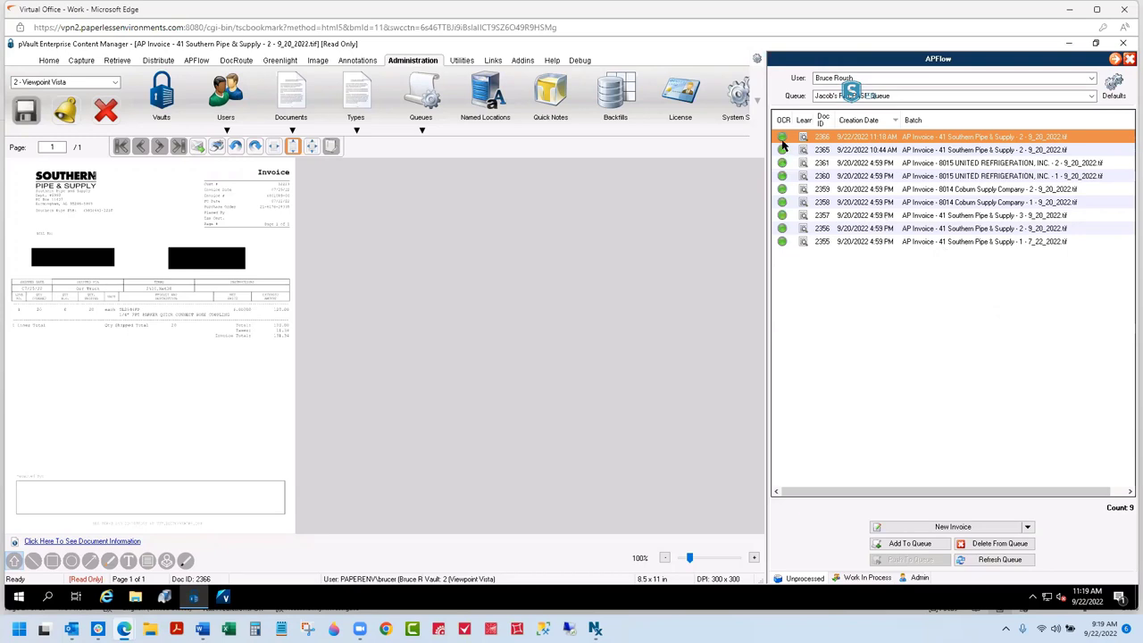
Step: Start a new invoice entry from the newly queued Southern Pipe & Supply document and dismiss the duplicate-invoice alert
{"action": "mouse_move", "coordinate": [782, 144]}
{"action": "left_click", "coordinate": [951, 526]}
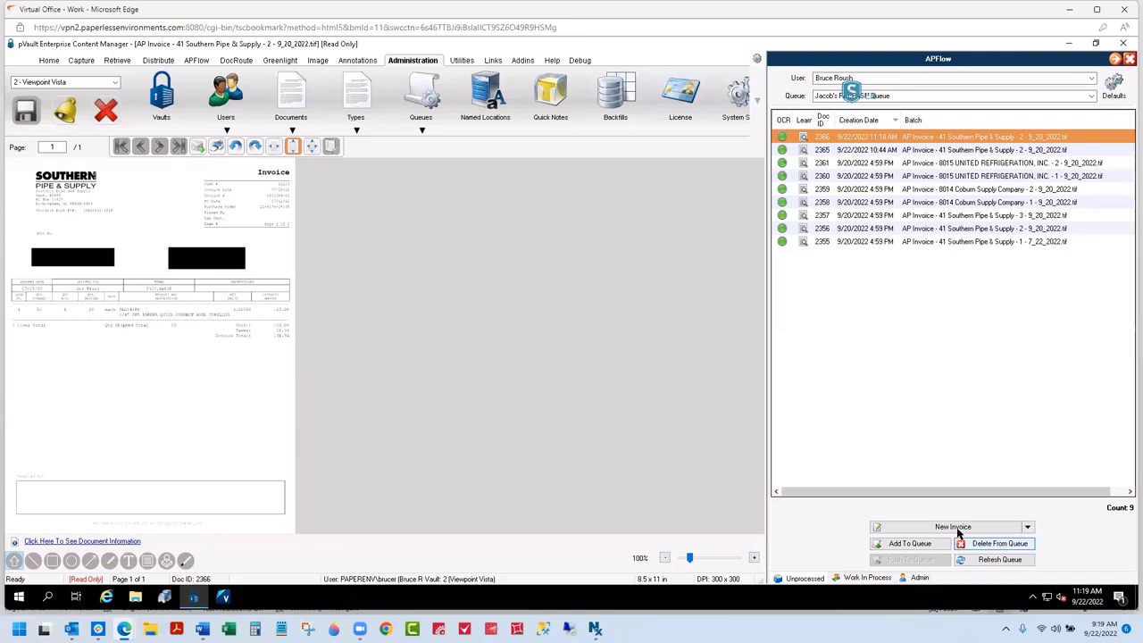
{"action": "double_click", "coordinate": [875, 143]}
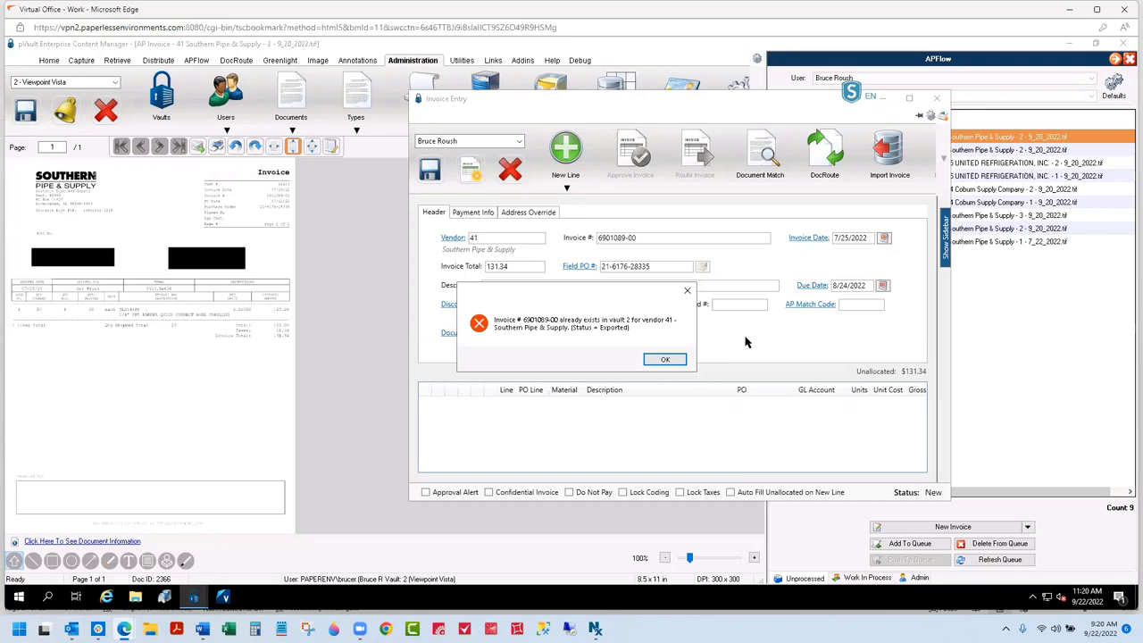
{"action": "left_click", "coordinate": [682, 360]}
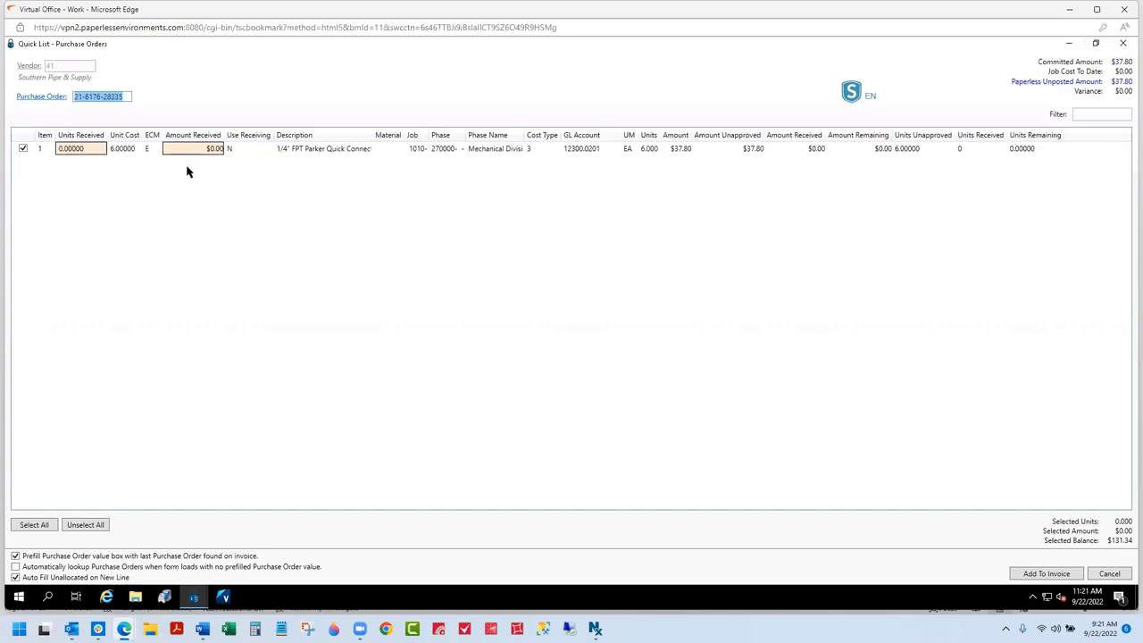
Step: Add the selected purchase order item for the 1/4" FPT Parker hose coupling to the invoice, then maximize and close the entry form
{"action": "left_click", "coordinate": [1057, 577]}
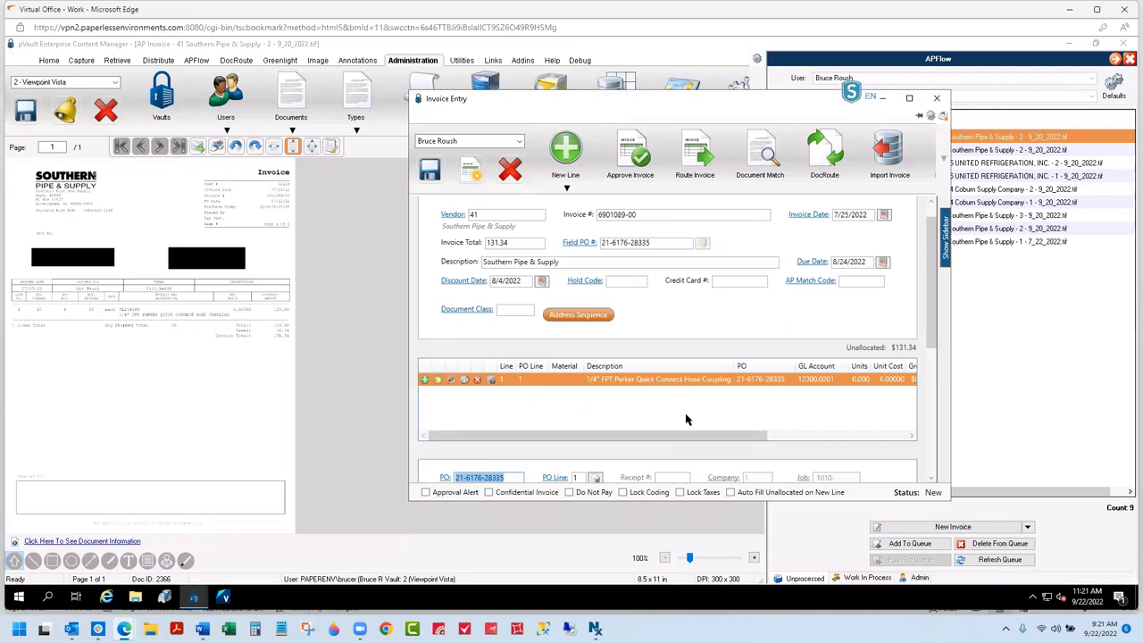
{"action": "left_click", "coordinate": [909, 102]}
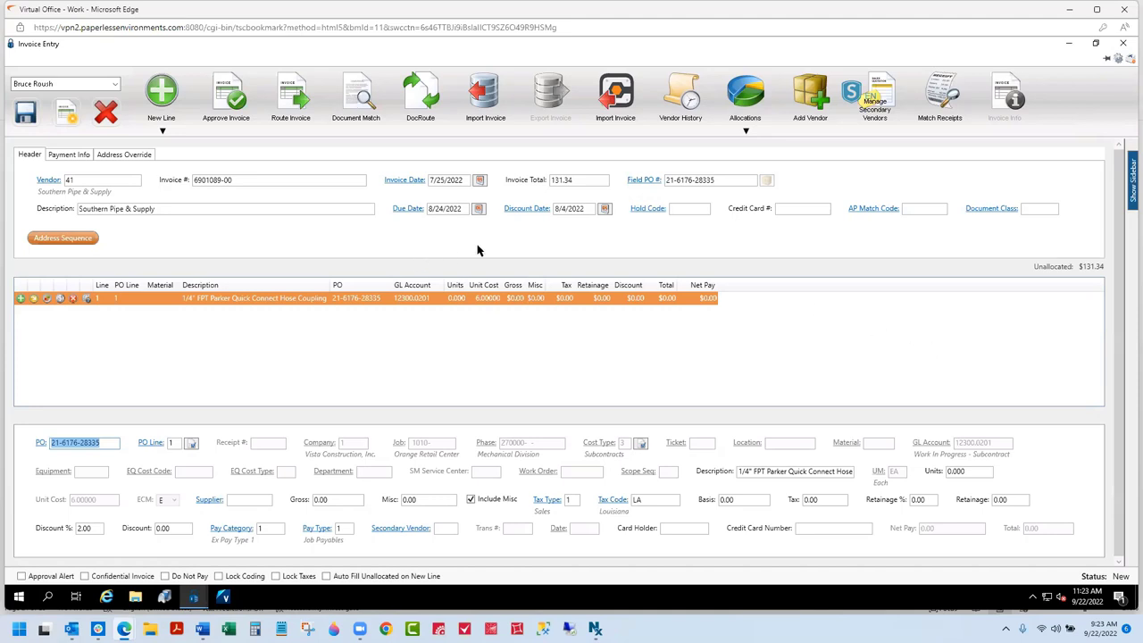
{"action": "left_click", "coordinate": [1122, 43]}
{"action": "left_click", "coordinate": [547, 359]}
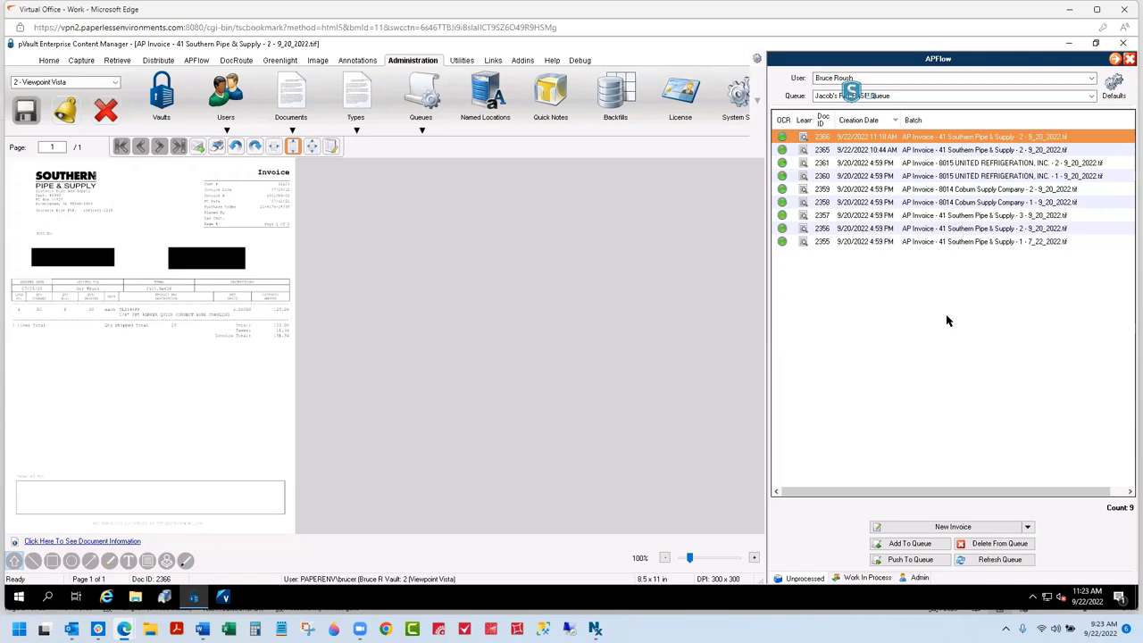
Step: Open the file selection for adding an invoice to the queue and close it without choosing a file
{"action": "left_click", "coordinate": [924, 549]}
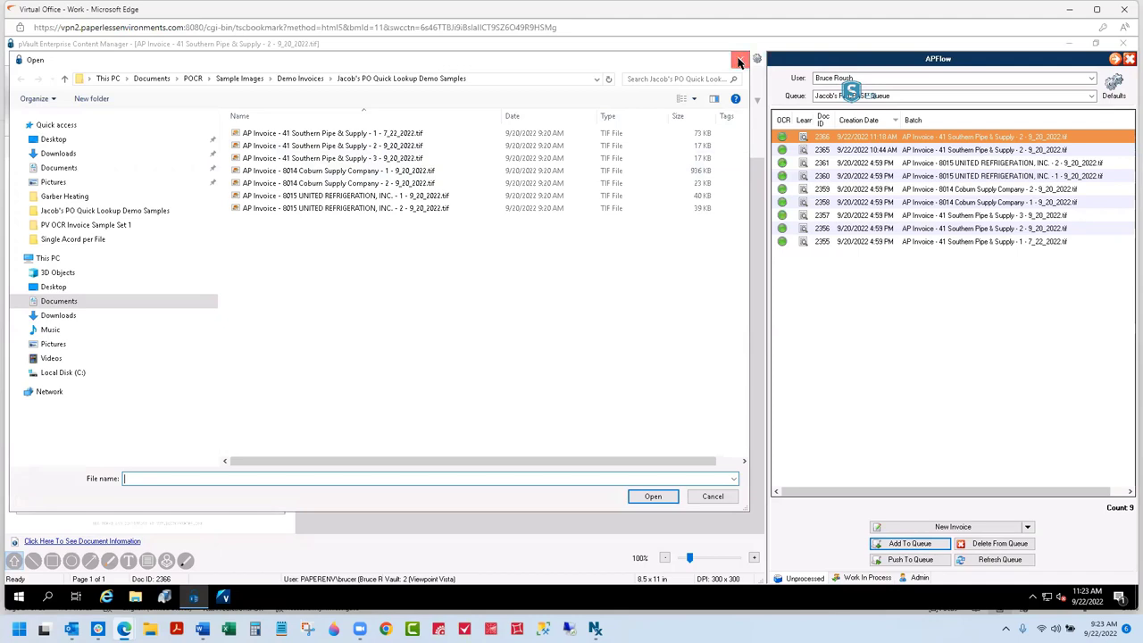
{"action": "left_click", "coordinate": [740, 59]}
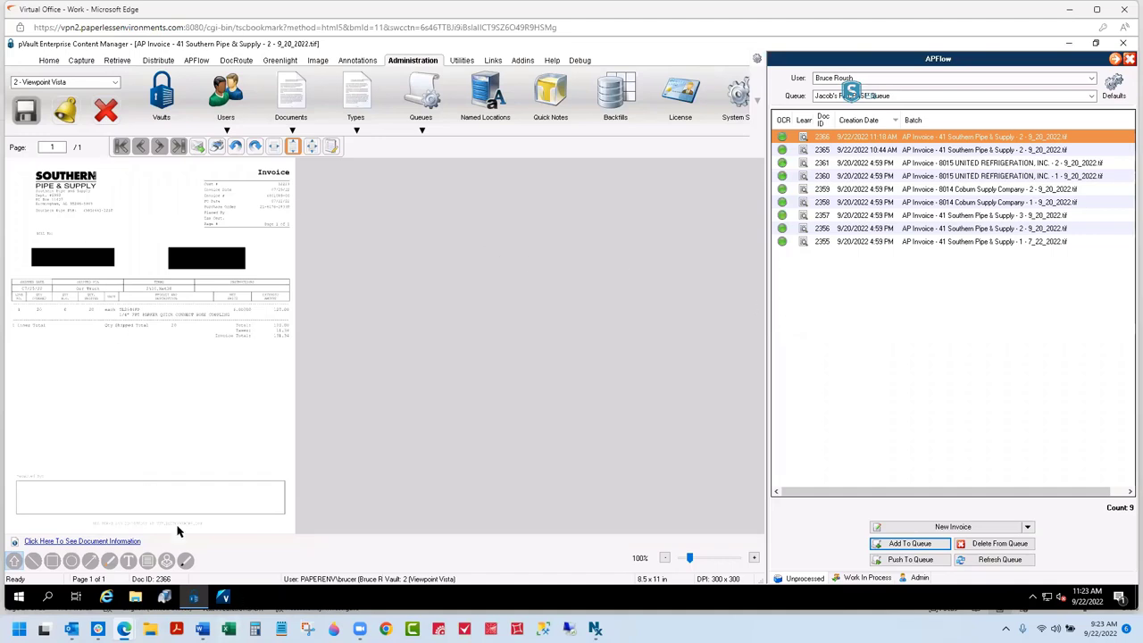
Step: Review the import types for a new Document Importer job, highlight Email Import, then cancel and close the importer
{"action": "left_click", "coordinate": [80, 62]}
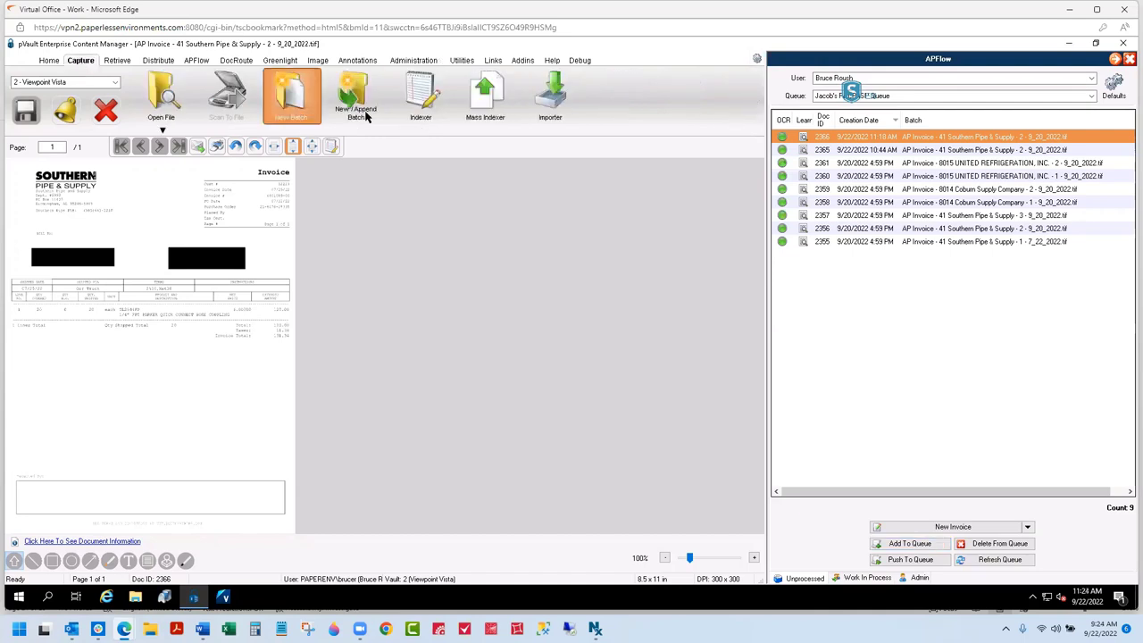
{"action": "left_click", "coordinate": [545, 107]}
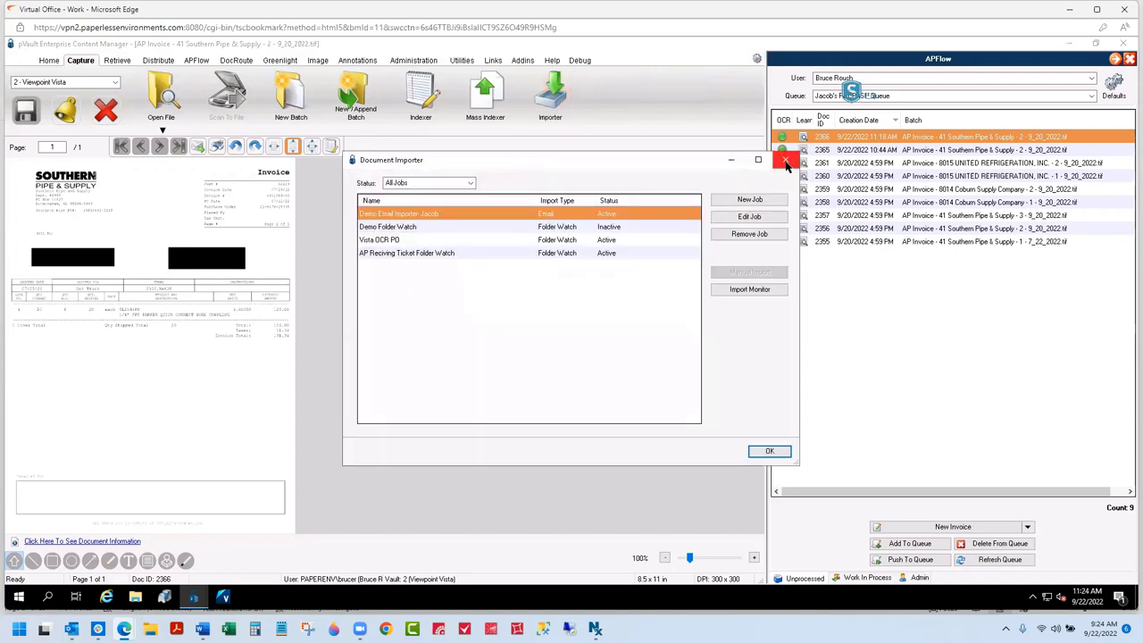
{"action": "left_click", "coordinate": [749, 200]}
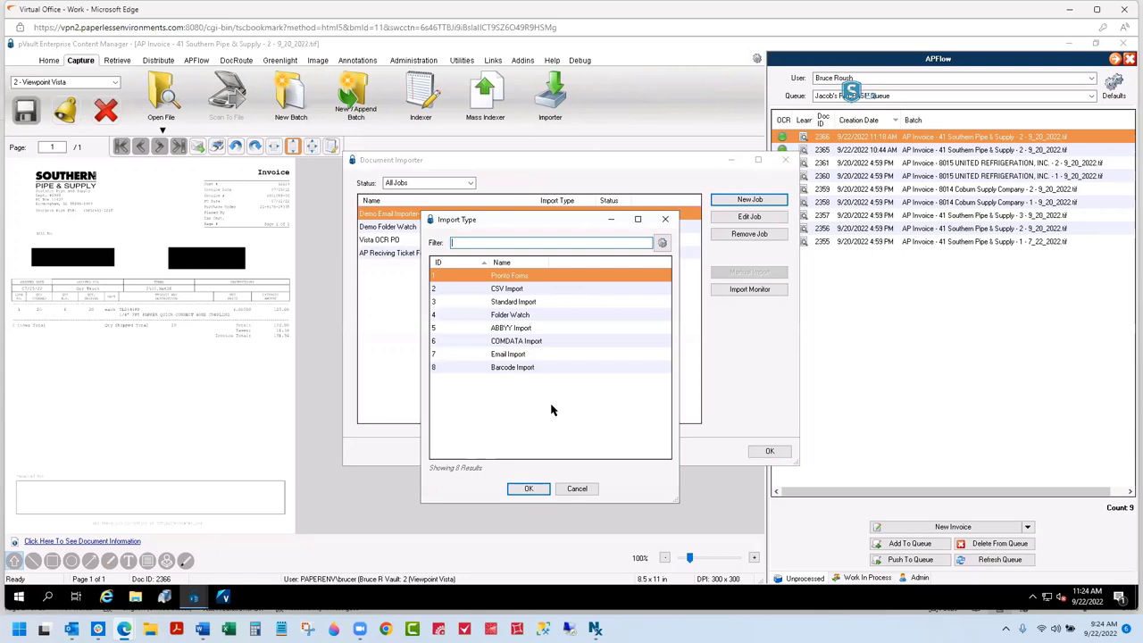
{"action": "left_click", "coordinate": [511, 355]}
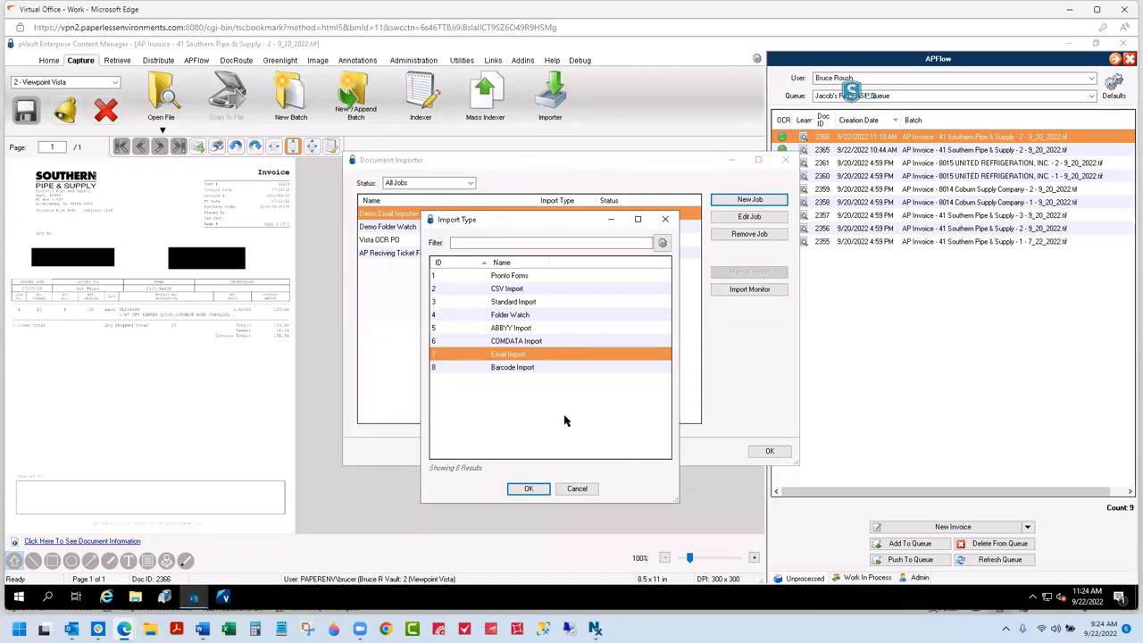
{"action": "left_click", "coordinate": [577, 489]}
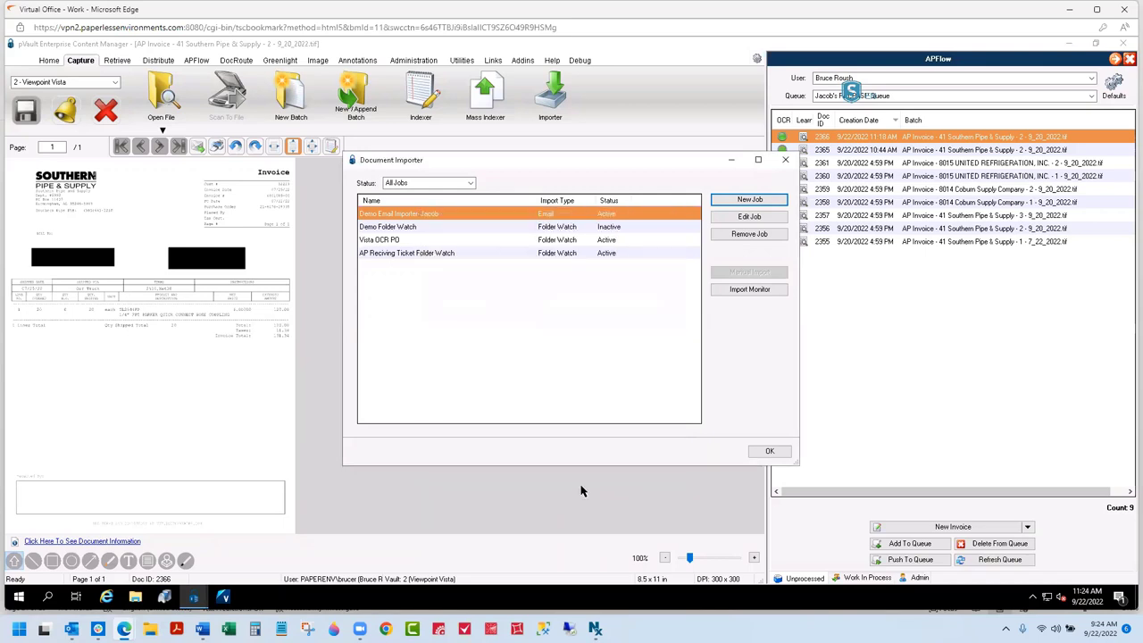
{"action": "left_click", "coordinate": [786, 160]}
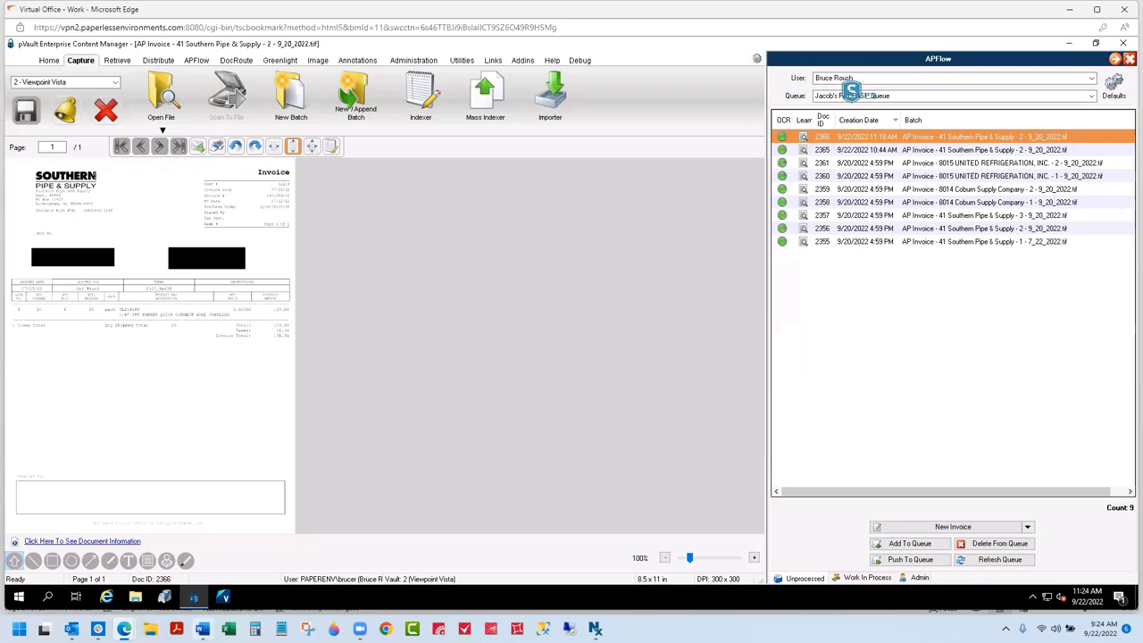
Step: Switch to the Paperless OCR Configuration Notes document in Word and examine the inbox subfolders under Email Folder Configuration
{"action": "left_click", "coordinate": [202, 629]}
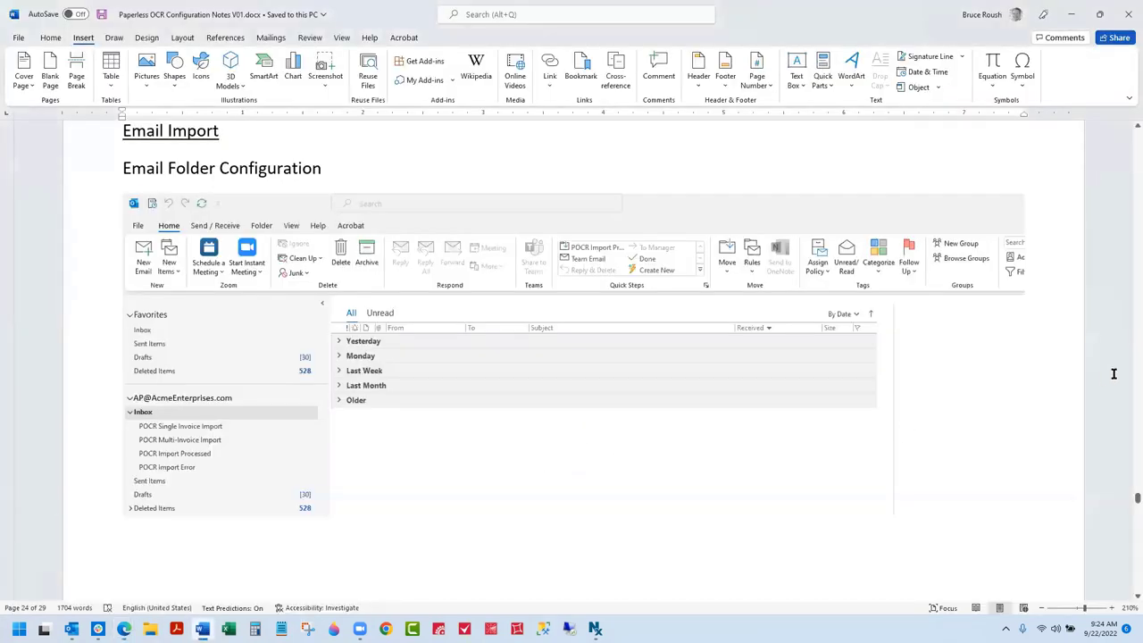
{"action": "scroll", "coordinate": [1116, 368], "scroll_direction": "down", "scroll_amount": 1}
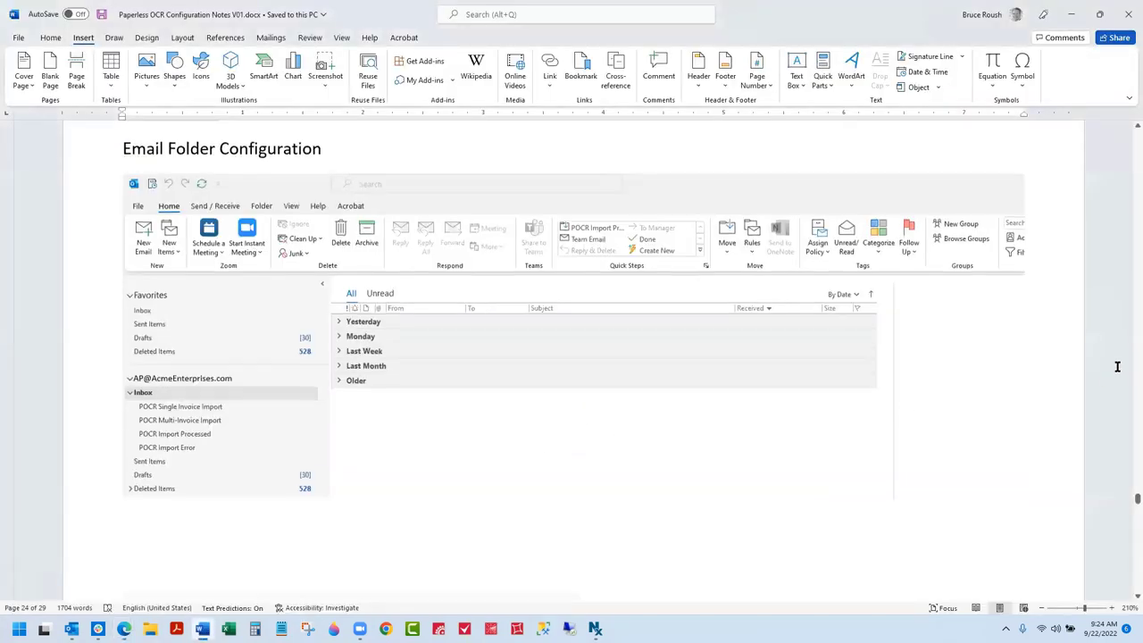
{"action": "scroll", "coordinate": [1116, 367], "scroll_direction": "up", "scroll_amount": 1}
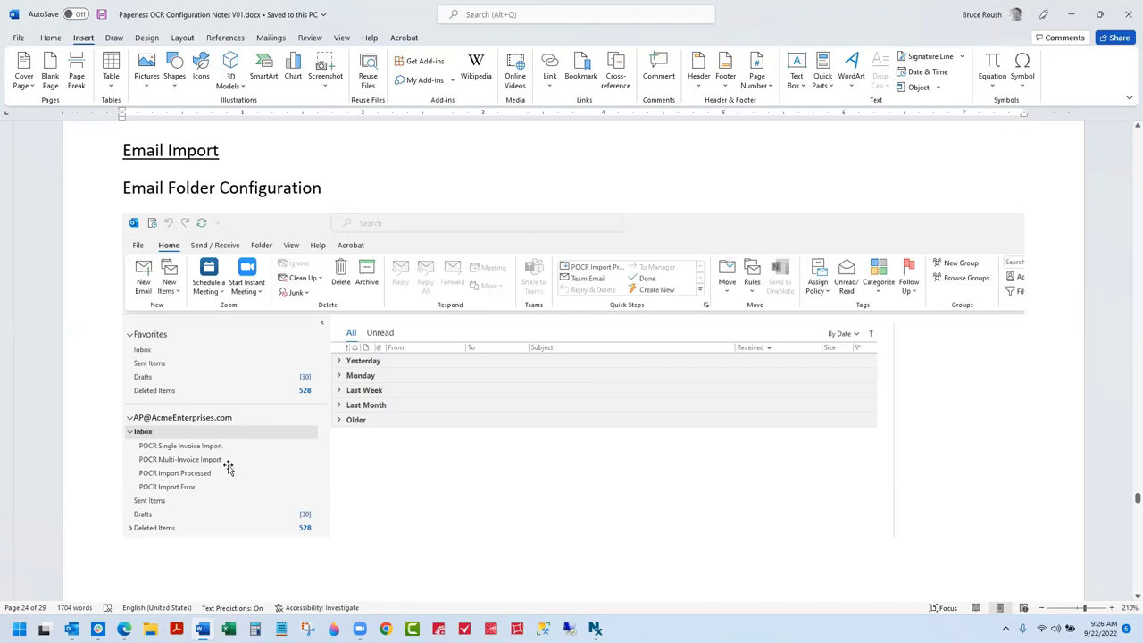
{"action": "scroll", "coordinate": [229, 462], "scroll_direction": "up", "scroll_amount": 1}
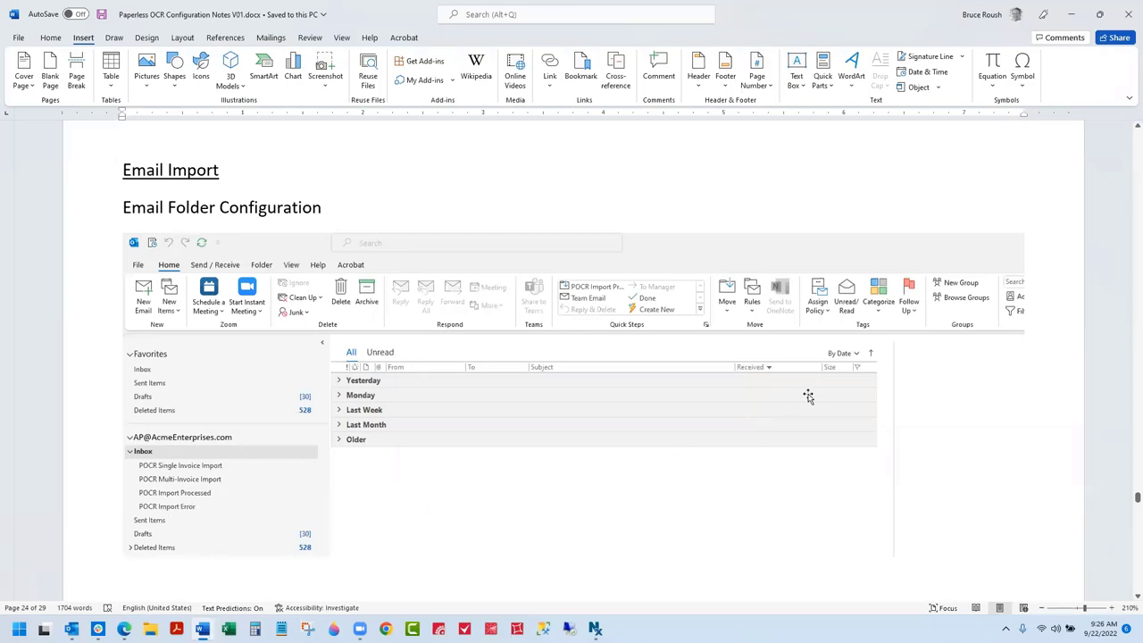
{"action": "scroll", "coordinate": [1074, 359], "scroll_direction": "down", "scroll_amount": 4}
{"action": "scroll", "coordinate": [997, 339], "scroll_direction": "down", "scroll_amount": 3}
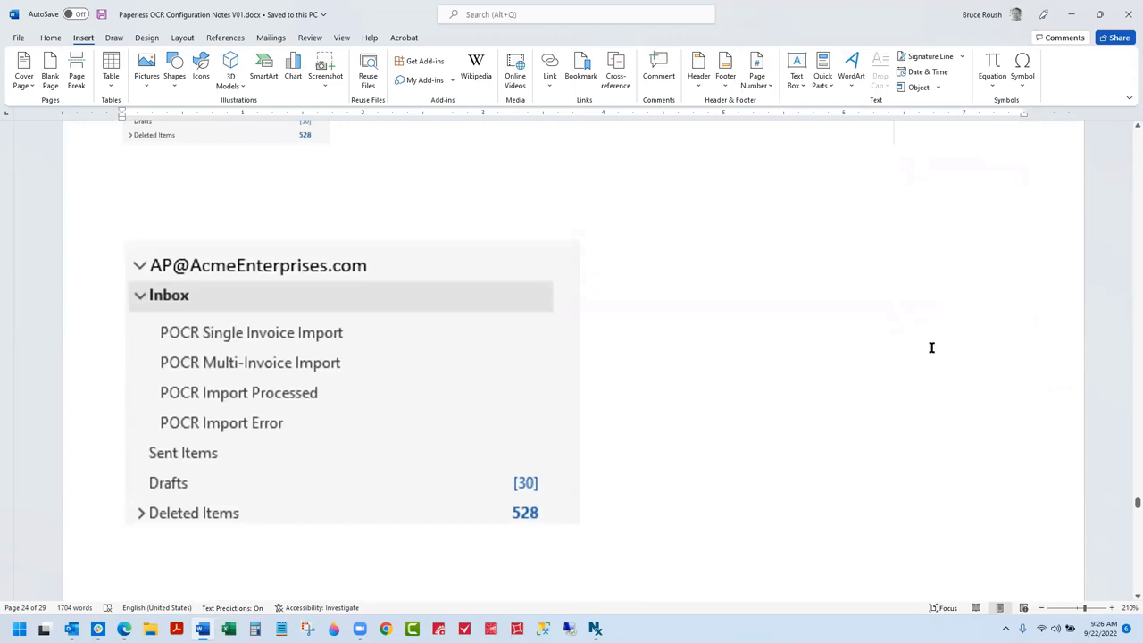
{"action": "scroll", "coordinate": [865, 393], "scroll_direction": "down", "scroll_amount": 2}
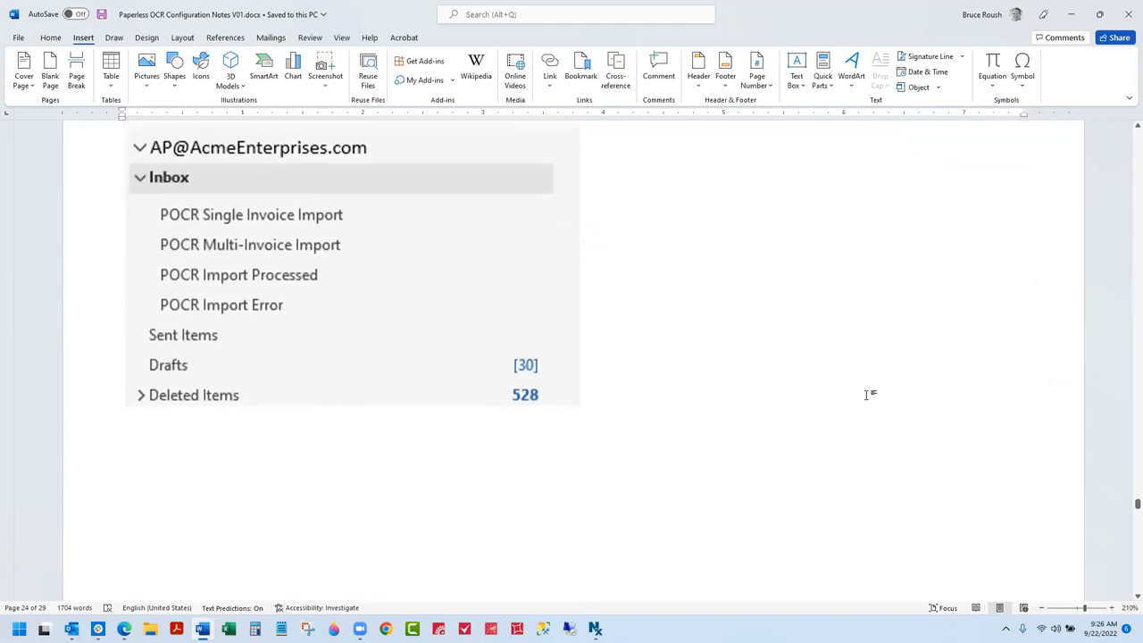
Step: Examine the notes on opening Outlook's Rules and choosing a Rules Wizard template for moving messages to a folder
{"action": "scroll", "coordinate": [865, 394], "scroll_direction": "down", "scroll_amount": 10}
{"action": "scroll", "coordinate": [997, 344], "scroll_direction": "down", "scroll_amount": 3}
{"action": "scroll", "coordinate": [999, 345], "scroll_direction": "down", "scroll_amount": 2}
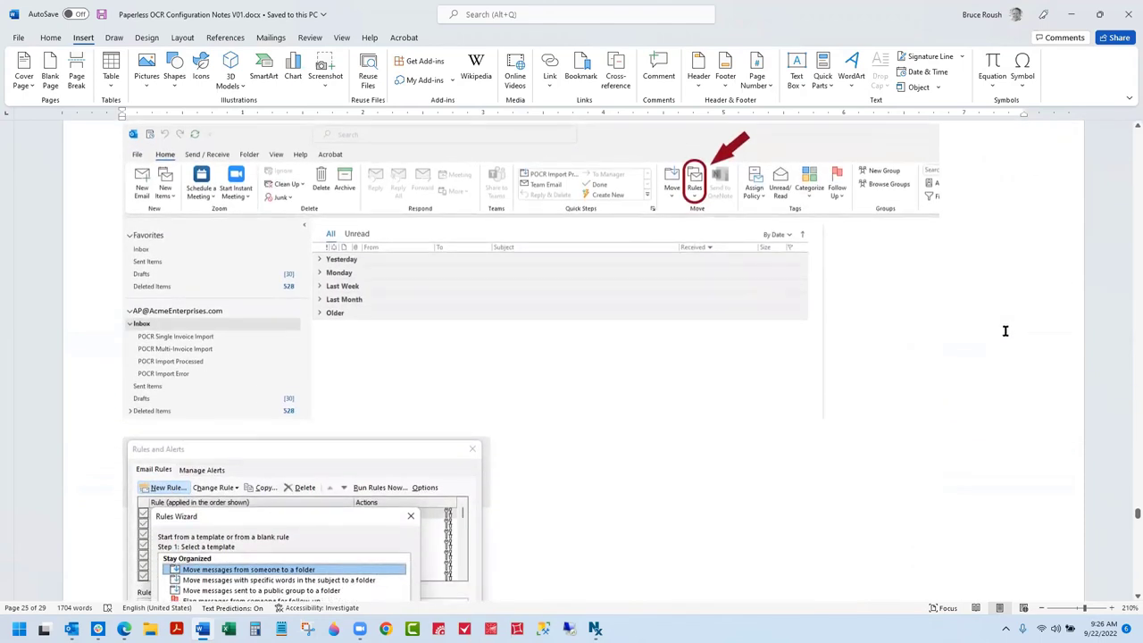
{"action": "scroll", "coordinate": [1002, 345], "scroll_direction": "up", "scroll_amount": 1}
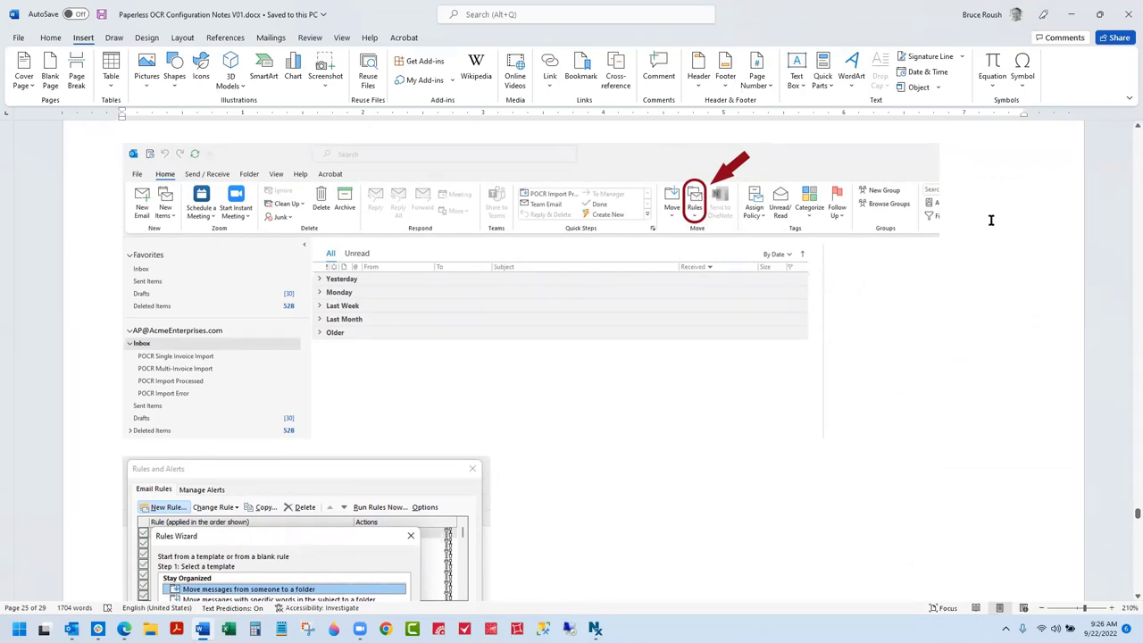
{"action": "scroll", "coordinate": [1004, 224], "scroll_direction": "down", "scroll_amount": 5}
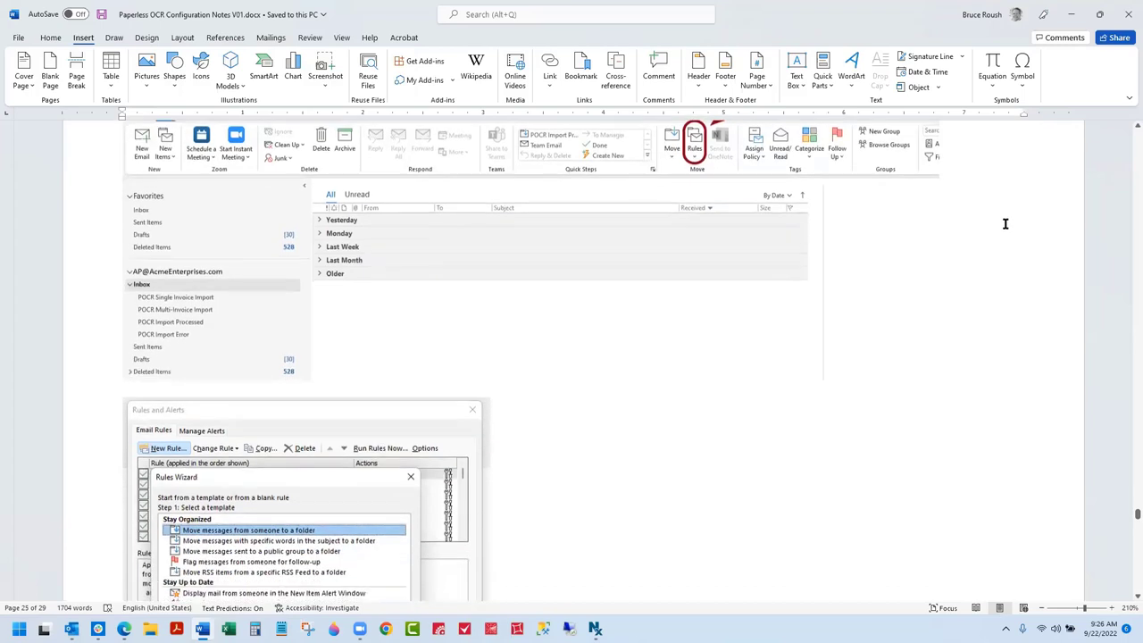
{"action": "scroll", "coordinate": [1004, 224], "scroll_direction": "down", "scroll_amount": 1}
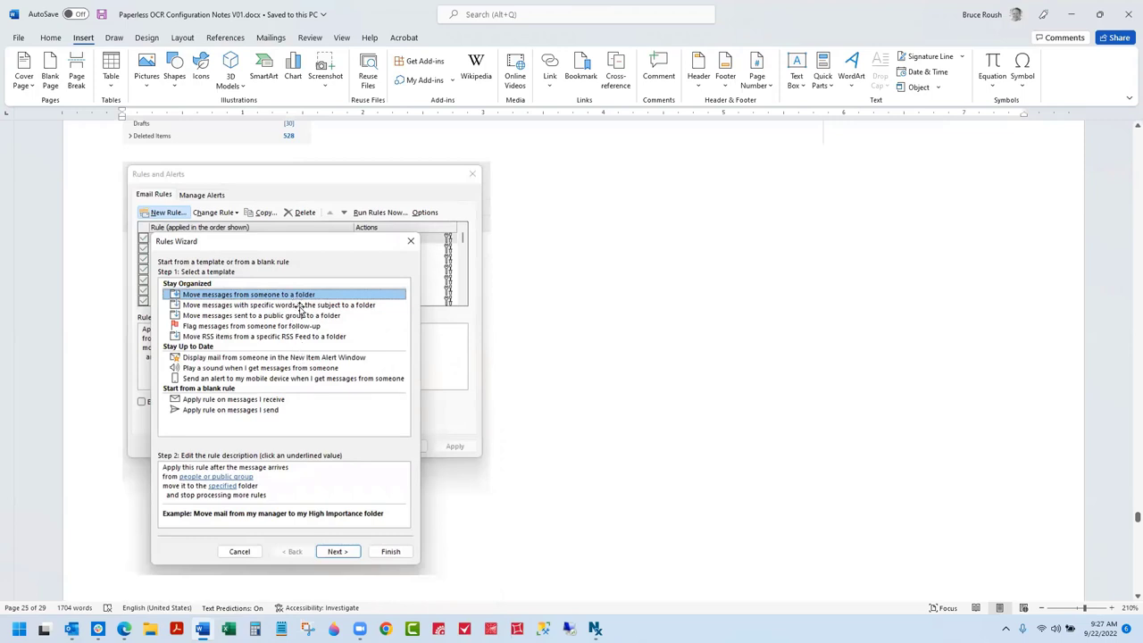
Step: Examine the example rule that moves invoice-subject emails with attachments to POCR Single Invoice Import, along with its Rules Wizard template
{"action": "scroll", "coordinate": [687, 333], "scroll_direction": "down", "scroll_amount": 5}
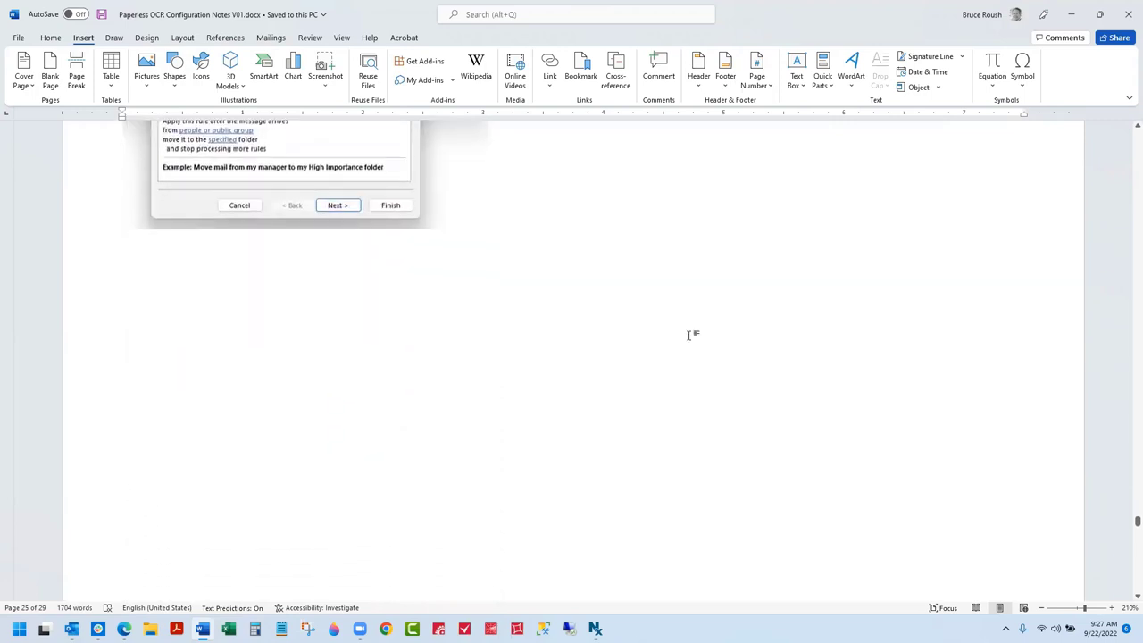
{"action": "scroll", "coordinate": [686, 334], "scroll_direction": "down", "scroll_amount": 8}
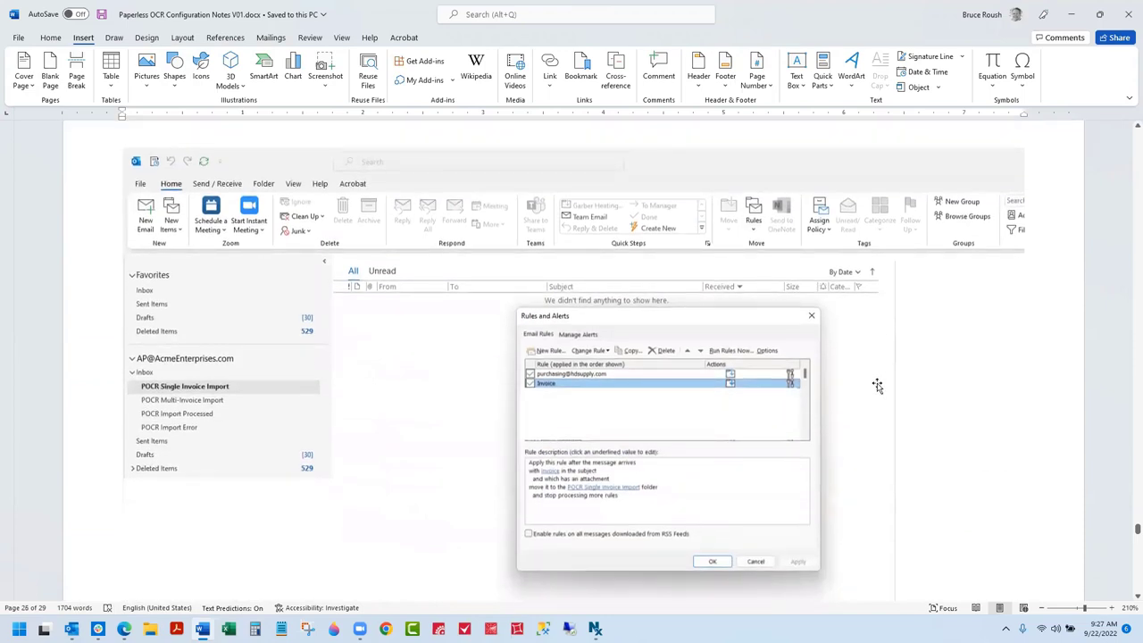
{"action": "scroll", "coordinate": [877, 385], "scroll_direction": "down", "scroll_amount": 1}
{"action": "scroll", "coordinate": [878, 385], "scroll_direction": "down", "scroll_amount": 1}
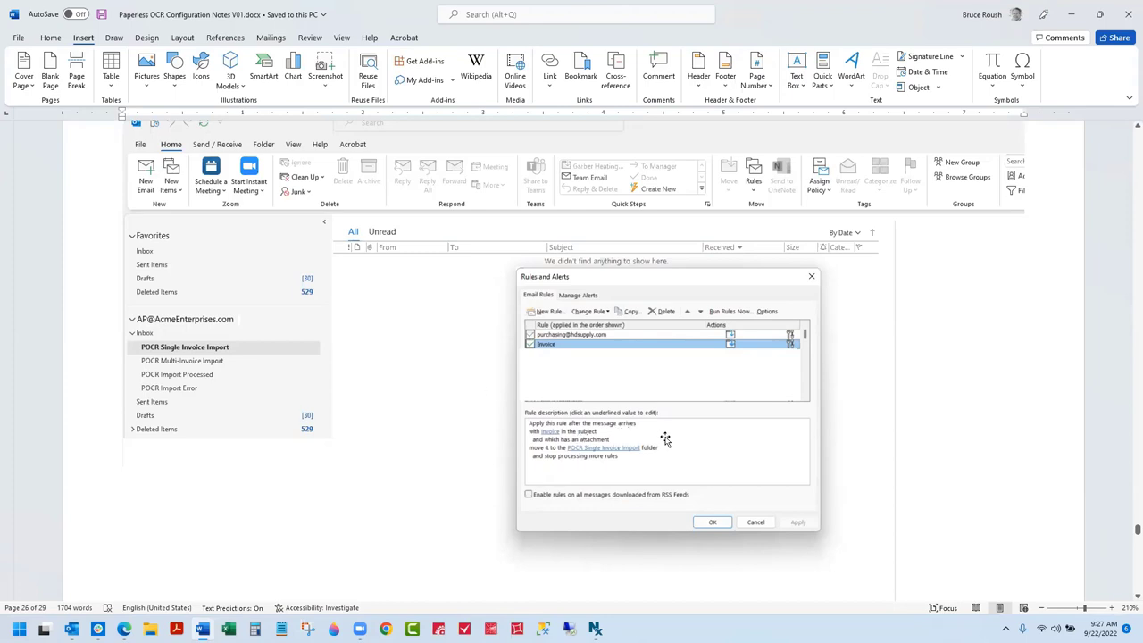
{"action": "scroll", "coordinate": [689, 425], "scroll_direction": "down", "scroll_amount": 1}
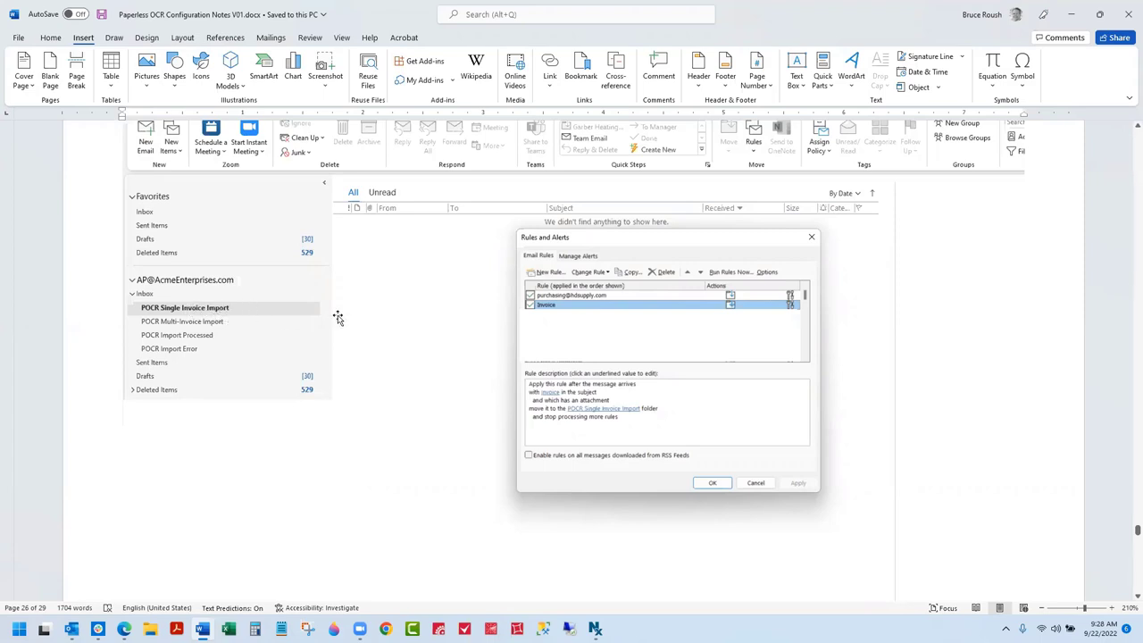
{"action": "scroll", "coordinate": [884, 329], "scroll_direction": "down", "scroll_amount": 3}
{"action": "scroll", "coordinate": [827, 303], "scroll_direction": "down", "scroll_amount": 3}
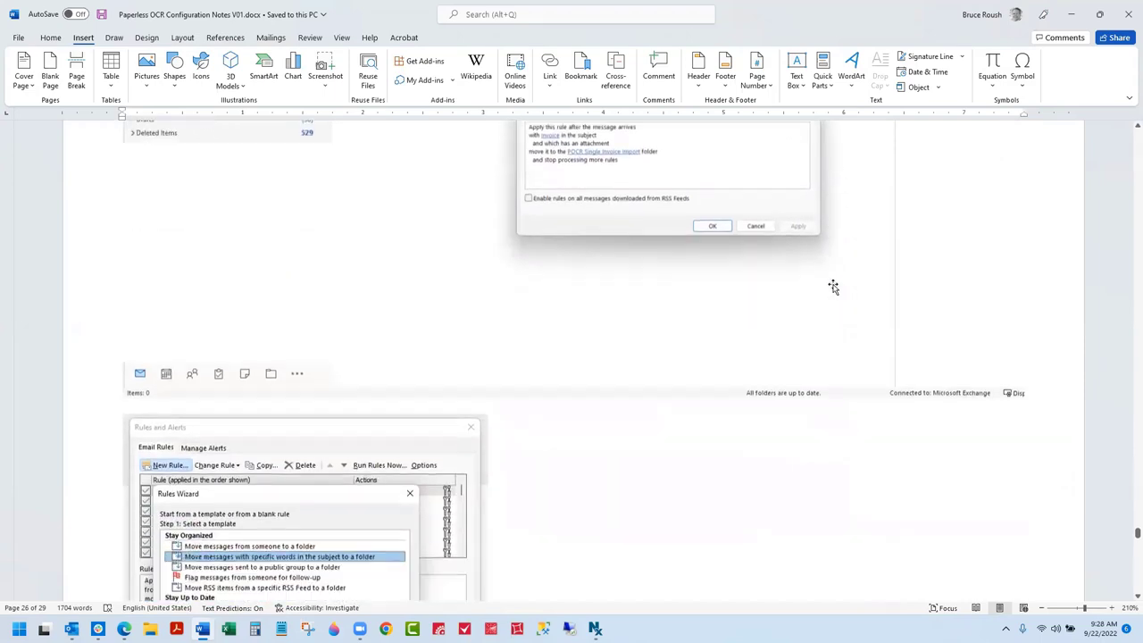
{"action": "scroll", "coordinate": [832, 283], "scroll_direction": "down", "scroll_amount": 2}
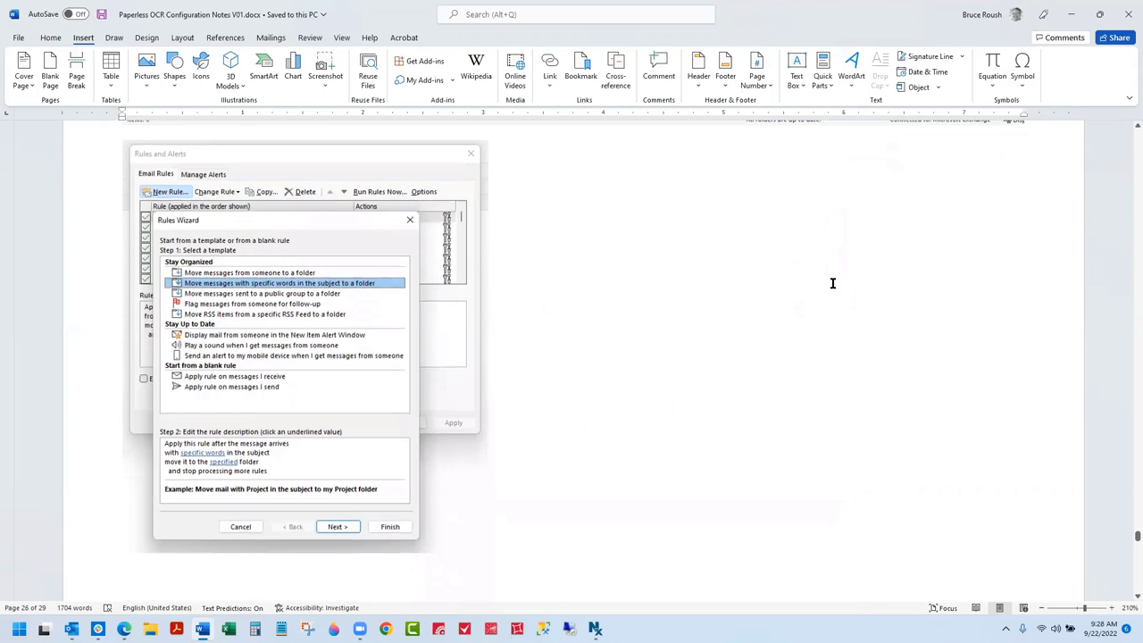
{"action": "scroll", "coordinate": [832, 283], "scroll_direction": "down", "scroll_amount": 4}
{"action": "scroll", "coordinate": [813, 250], "scroll_direction": "up", "scroll_amount": 2}
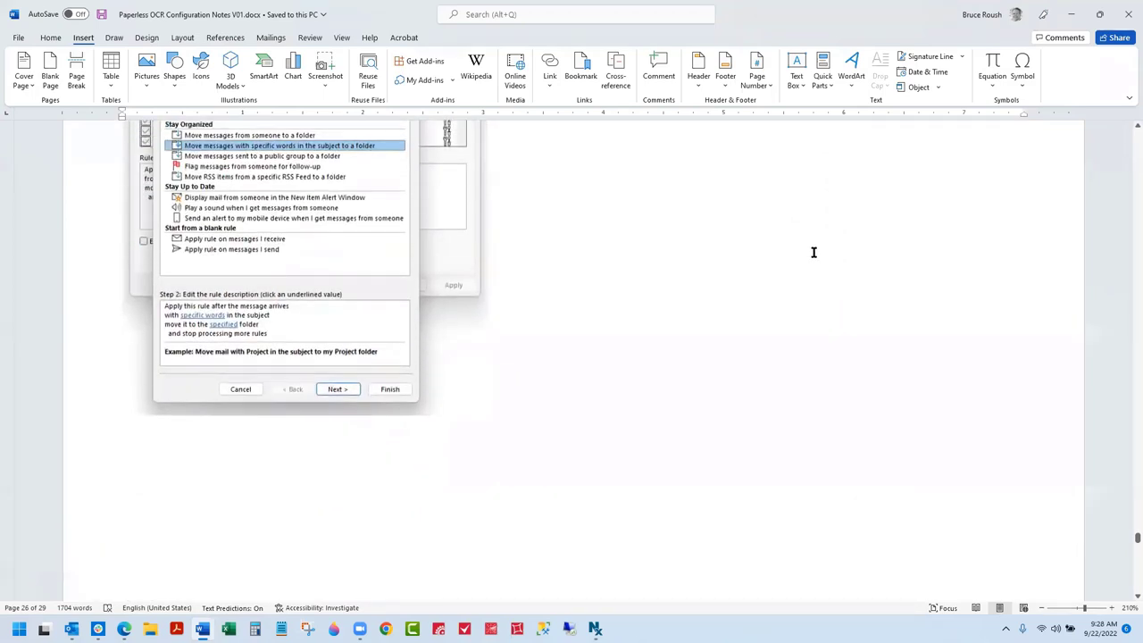
{"action": "scroll", "coordinate": [813, 252], "scroll_direction": "up", "scroll_amount": 1}
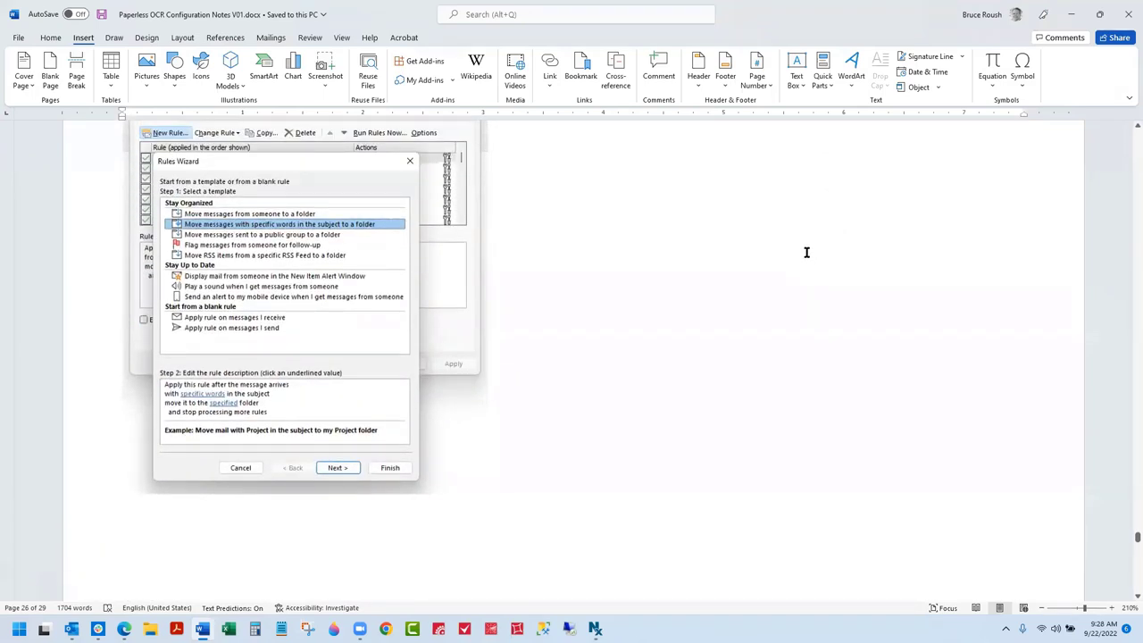
Step: Examine the vendor-specific inbox subfolders and the rule that routes HD Supply invoice emails to the POCR HD Supply Invoice Import folder
{"action": "scroll", "coordinate": [806, 253], "scroll_direction": "down", "scroll_amount": 10}
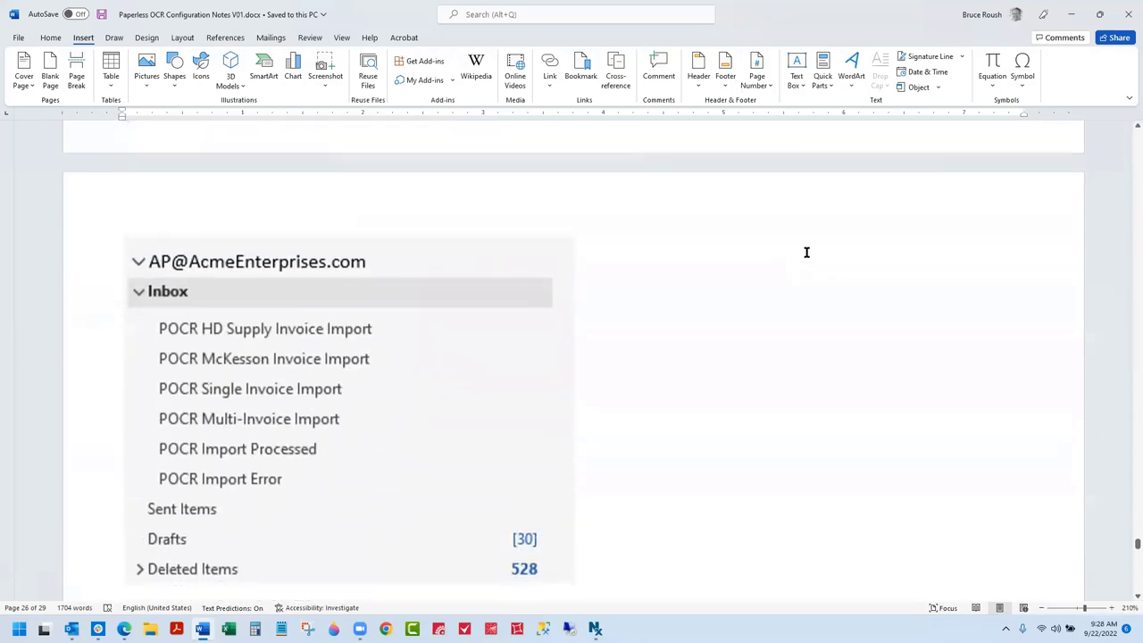
{"action": "scroll", "coordinate": [724, 331], "scroll_direction": "down", "scroll_amount": 1}
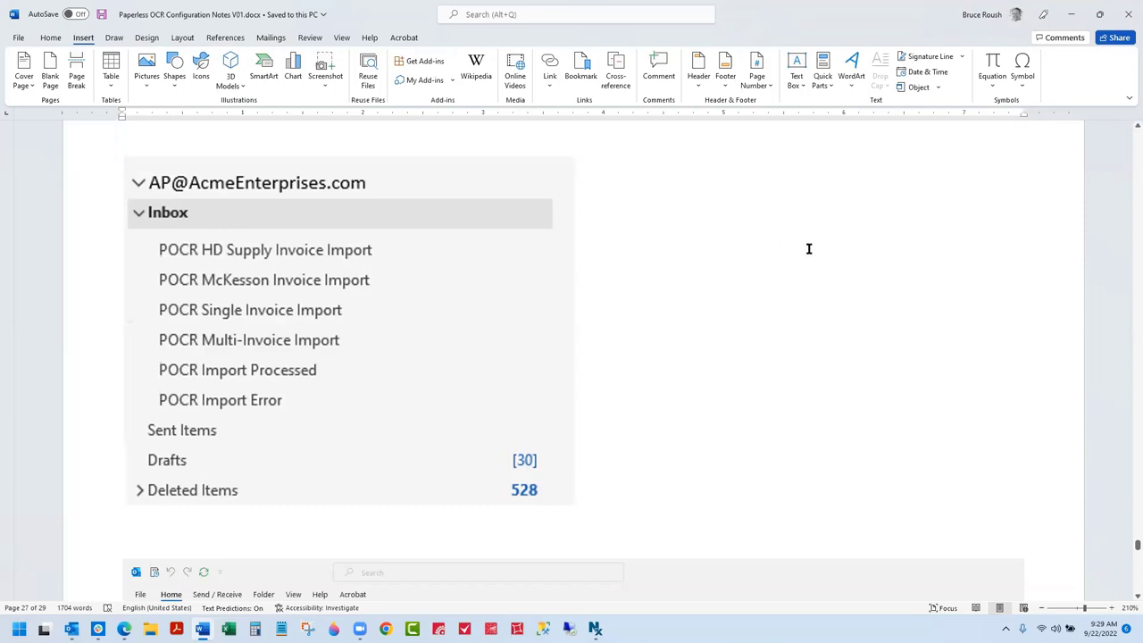
{"action": "scroll", "coordinate": [808, 248], "scroll_direction": "down", "scroll_amount": 8}
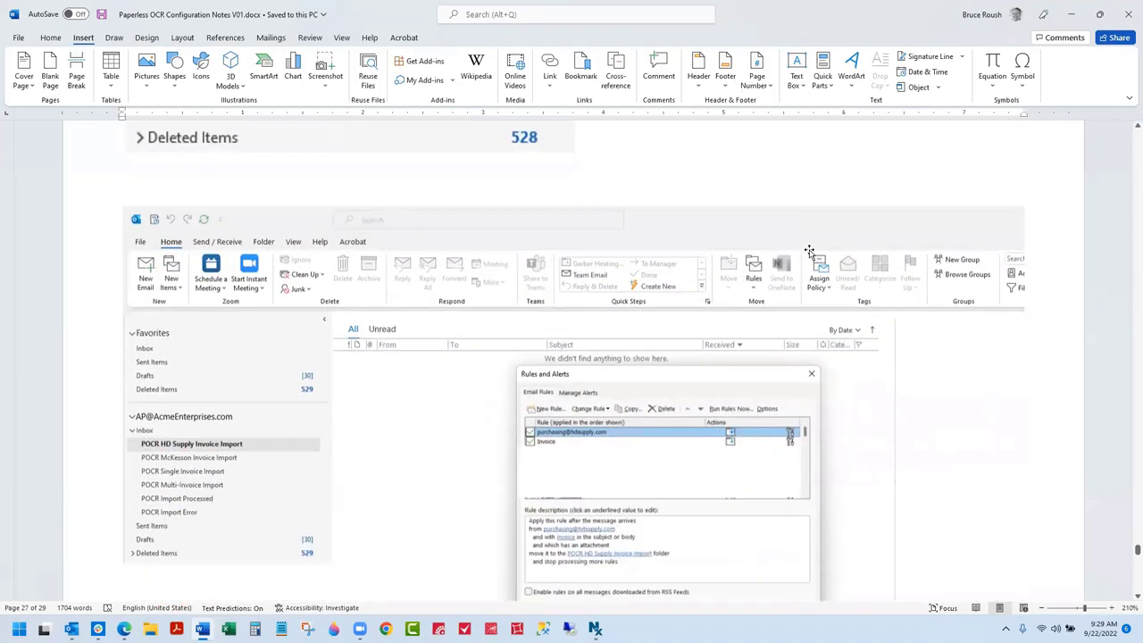
{"action": "scroll", "coordinate": [808, 248], "scroll_direction": "down", "scroll_amount": 5}
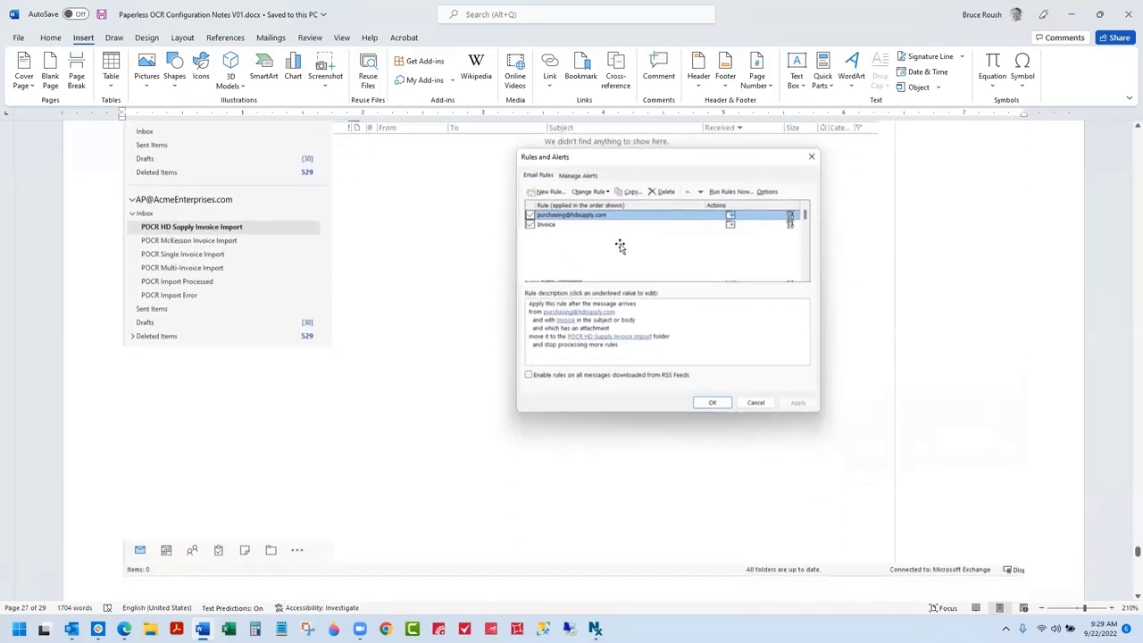
{"action": "scroll", "coordinate": [619, 246], "scroll_direction": "up", "scroll_amount": 1}
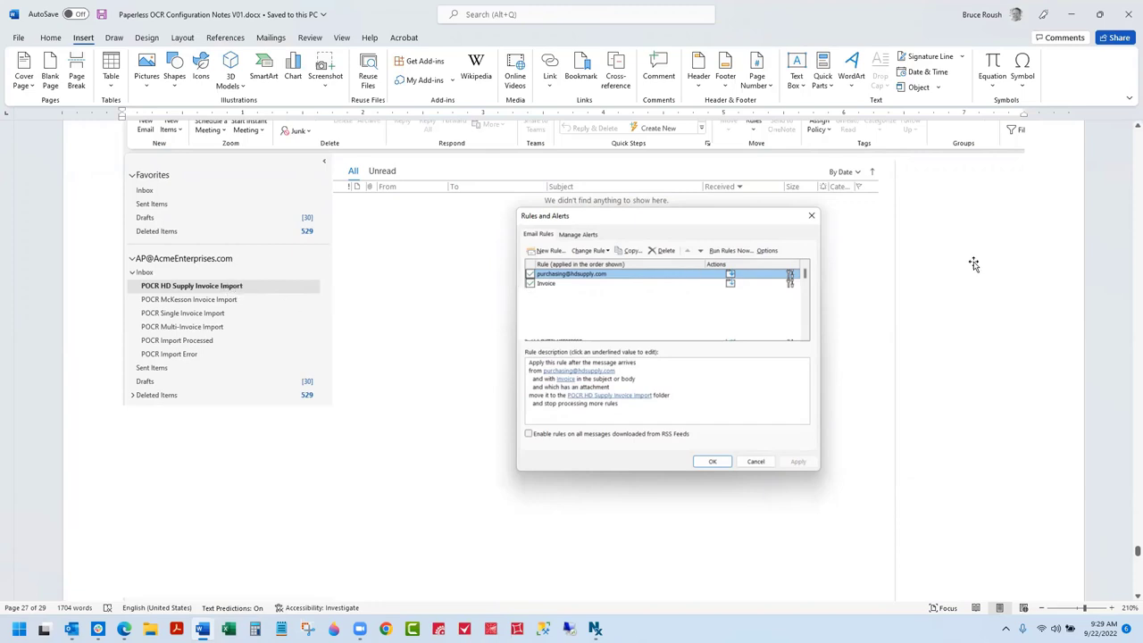
Step: Examine the Email Import Configuration section, from opening the Importer and choosing Email Import to the job's Outlook source properties
{"action": "scroll", "coordinate": [919, 278], "scroll_direction": "down", "scroll_amount": 6}
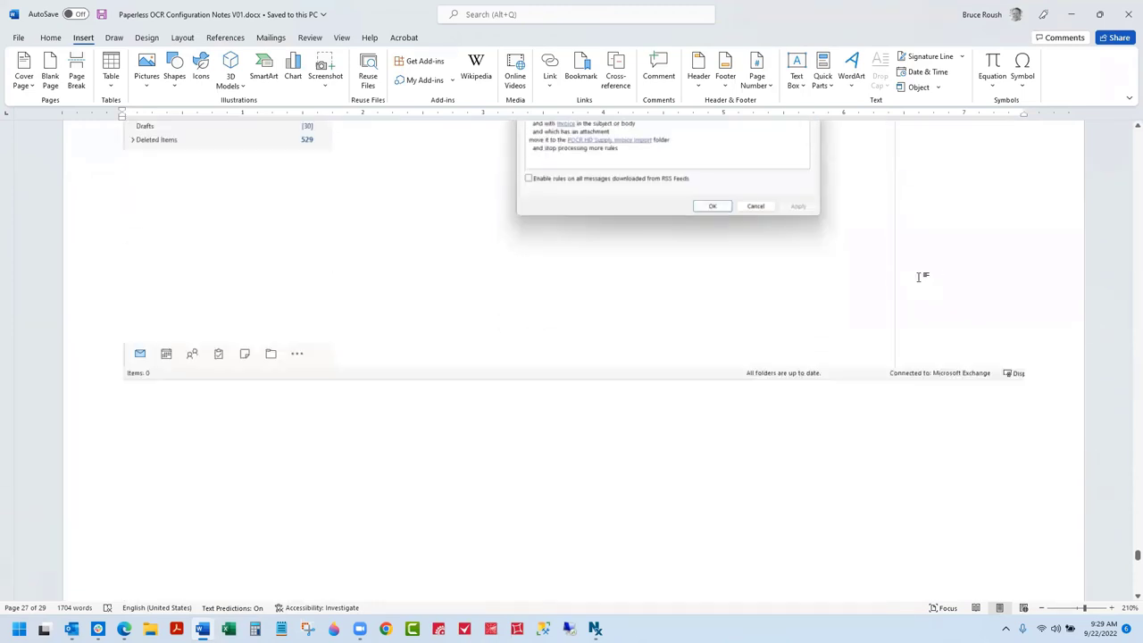
{"action": "scroll", "coordinate": [918, 277], "scroll_direction": "down", "scroll_amount": 6}
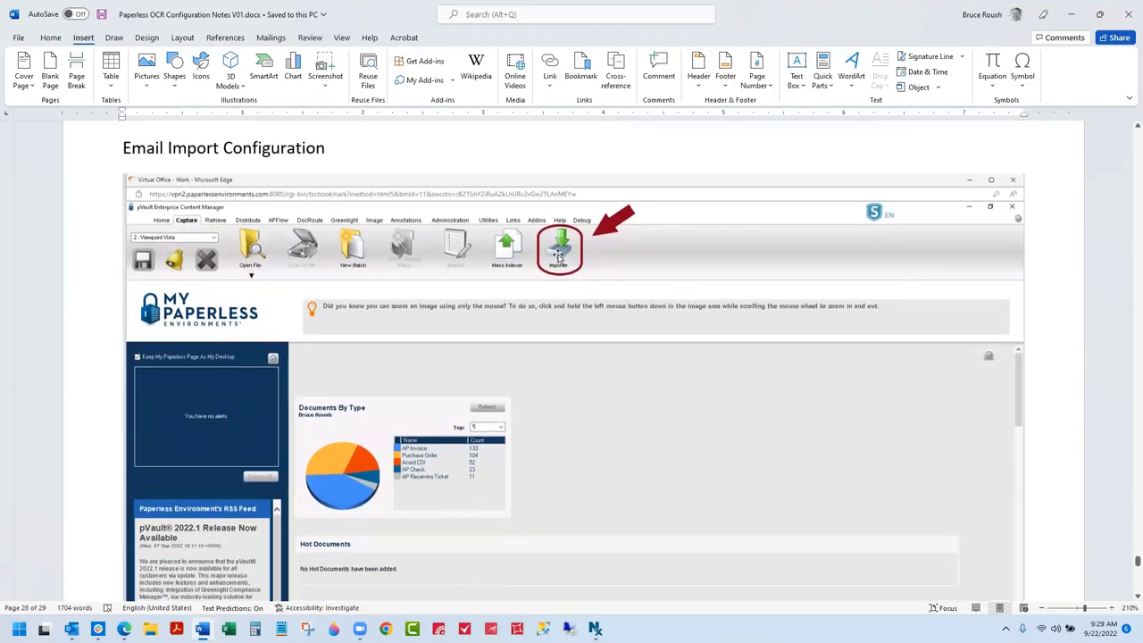
{"action": "scroll", "coordinate": [768, 296], "scroll_direction": "down", "scroll_amount": 3}
{"action": "scroll", "coordinate": [768, 296], "scroll_direction": "down", "scroll_amount": 15}
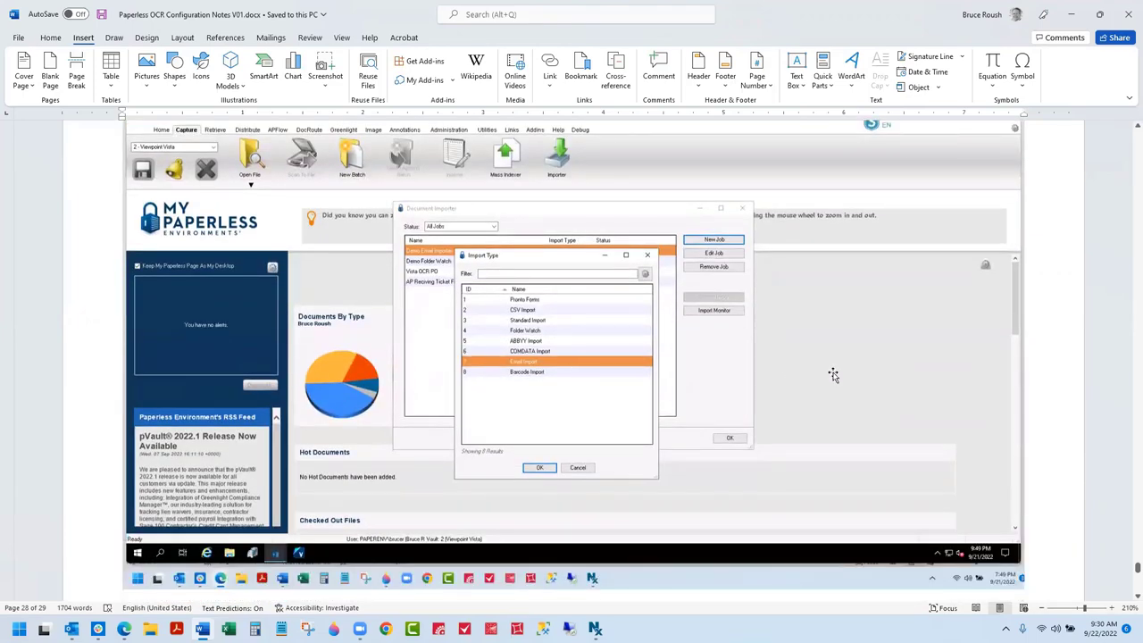
{"action": "scroll", "coordinate": [833, 374], "scroll_direction": "down", "scroll_amount": 10}
{"action": "scroll", "coordinate": [833, 373], "scroll_direction": "down", "scroll_amount": 15}
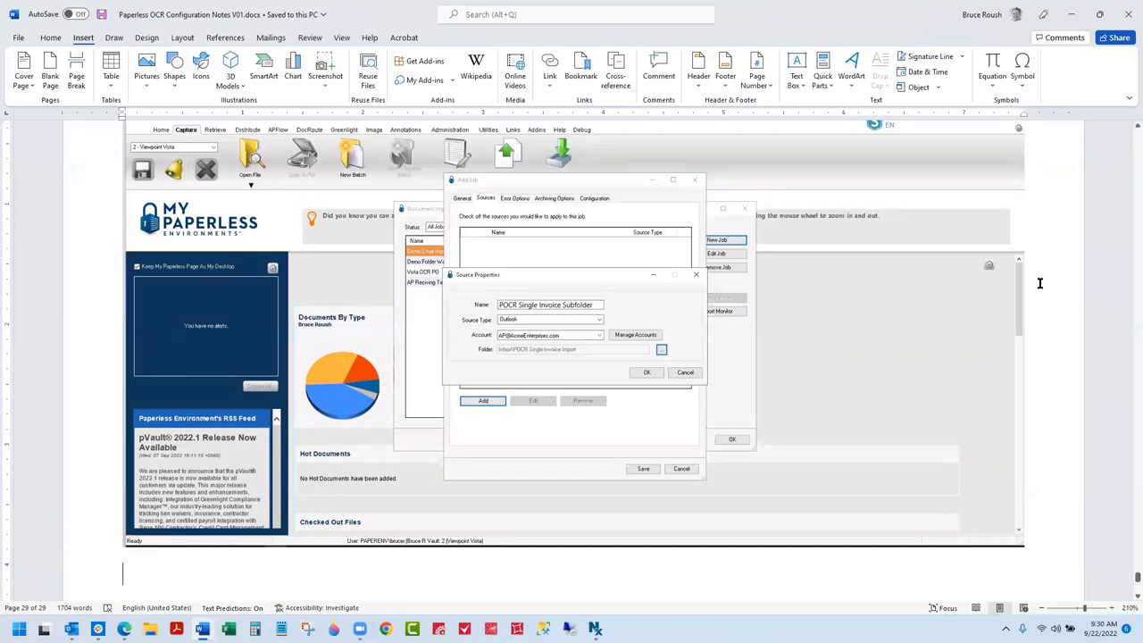
Step: Review the Outlook source properties example and go back through the Email Import Configuration notes to the HD Supply rule
{"action": "scroll", "coordinate": [1039, 283], "scroll_direction": "down", "scroll_amount": 1}
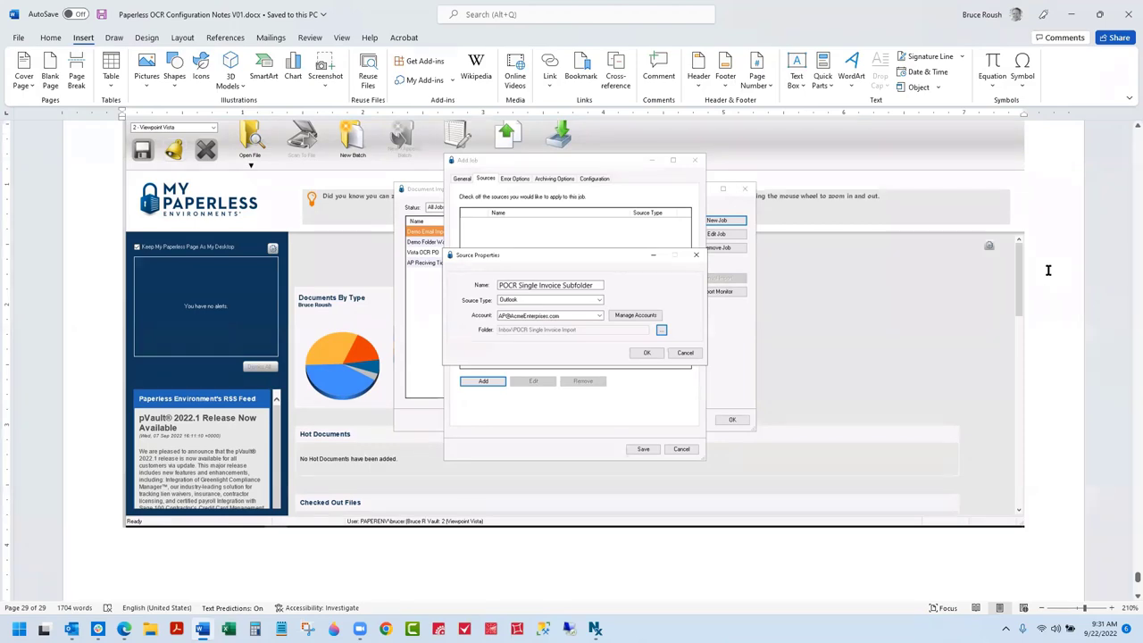
{"action": "scroll", "coordinate": [1048, 269], "scroll_direction": "up", "scroll_amount": 1}
{"action": "scroll", "coordinate": [1048, 269], "scroll_direction": "down", "scroll_amount": 4}
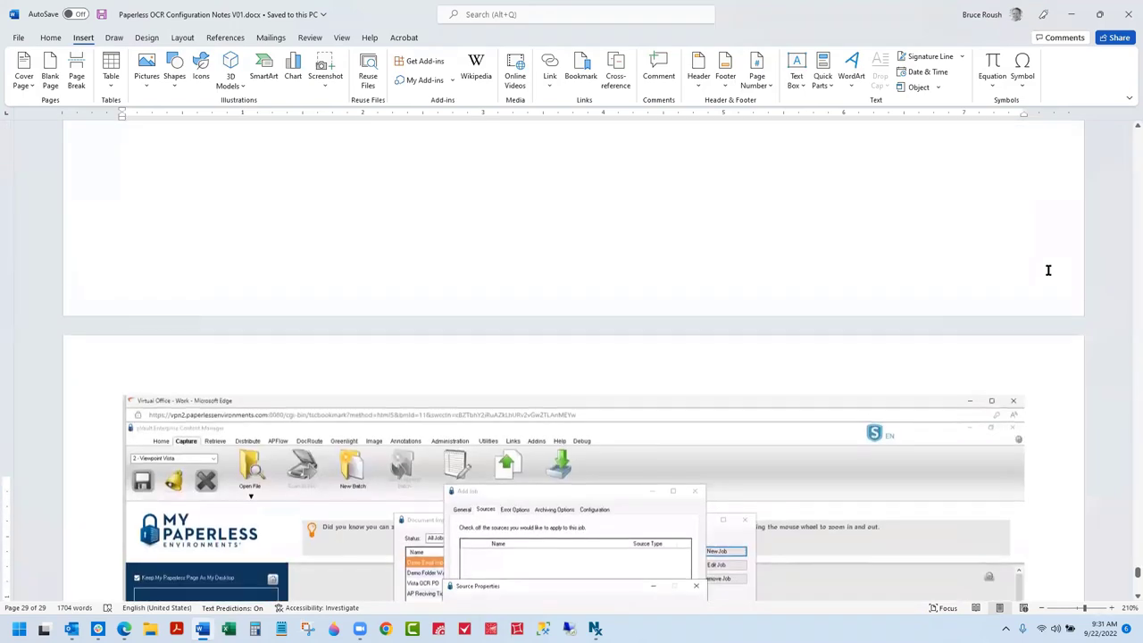
{"action": "scroll", "coordinate": [1048, 270], "scroll_direction": "up", "scroll_amount": 15}
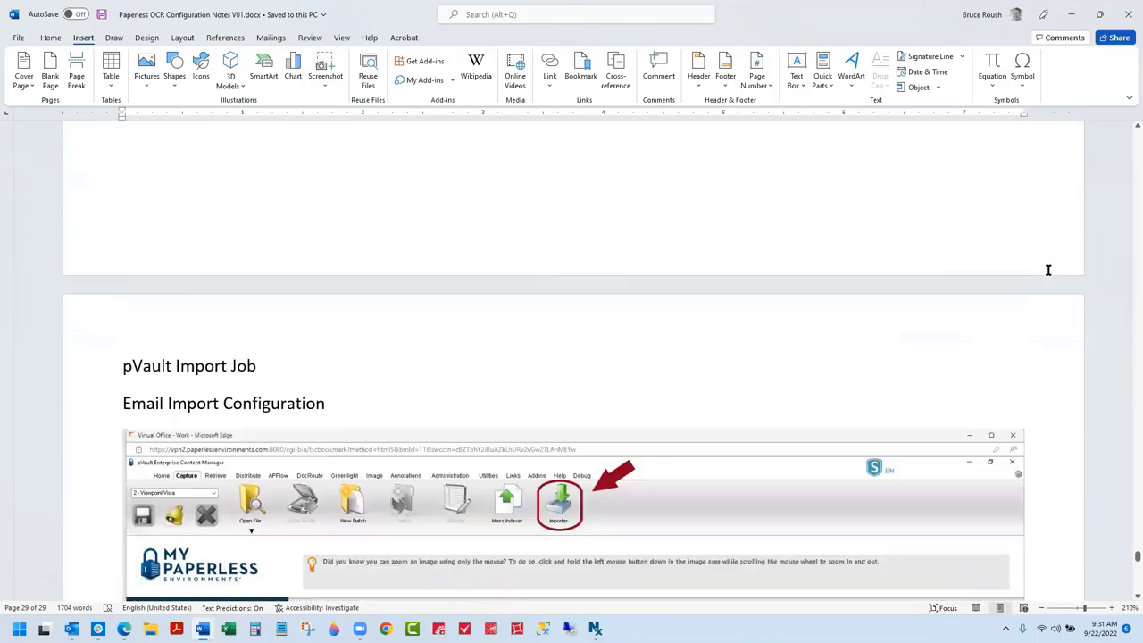
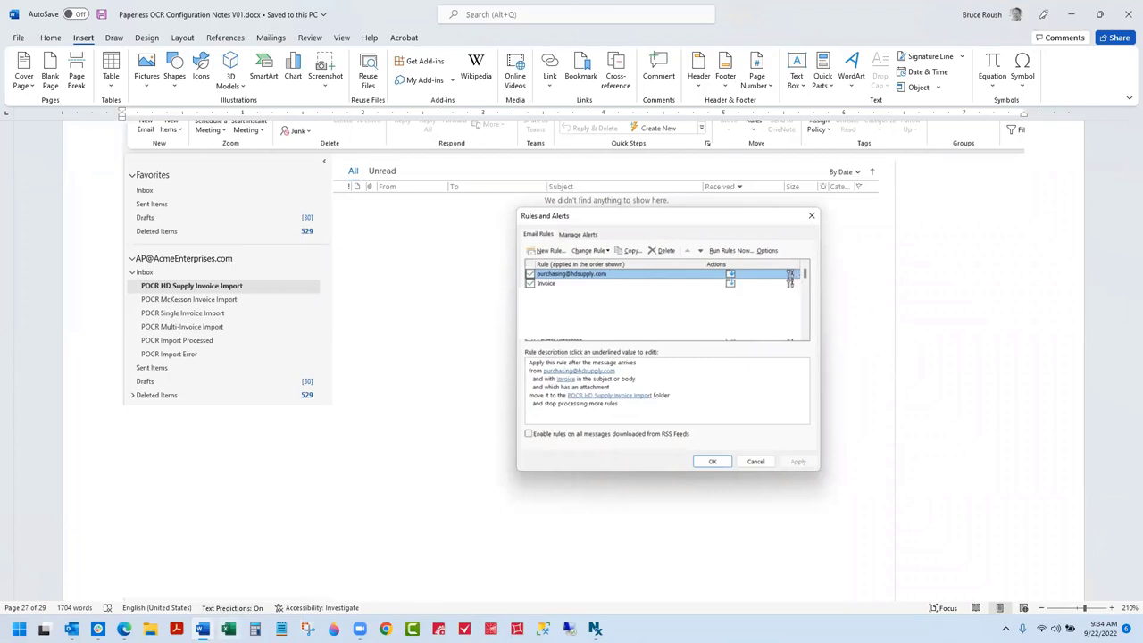
Step: Switch to pVault in the Virtual Office window and close the open Southern Pipe & Supply invoice and the APFlow queue
{"action": "mouse_move", "coordinate": [124, 628]}
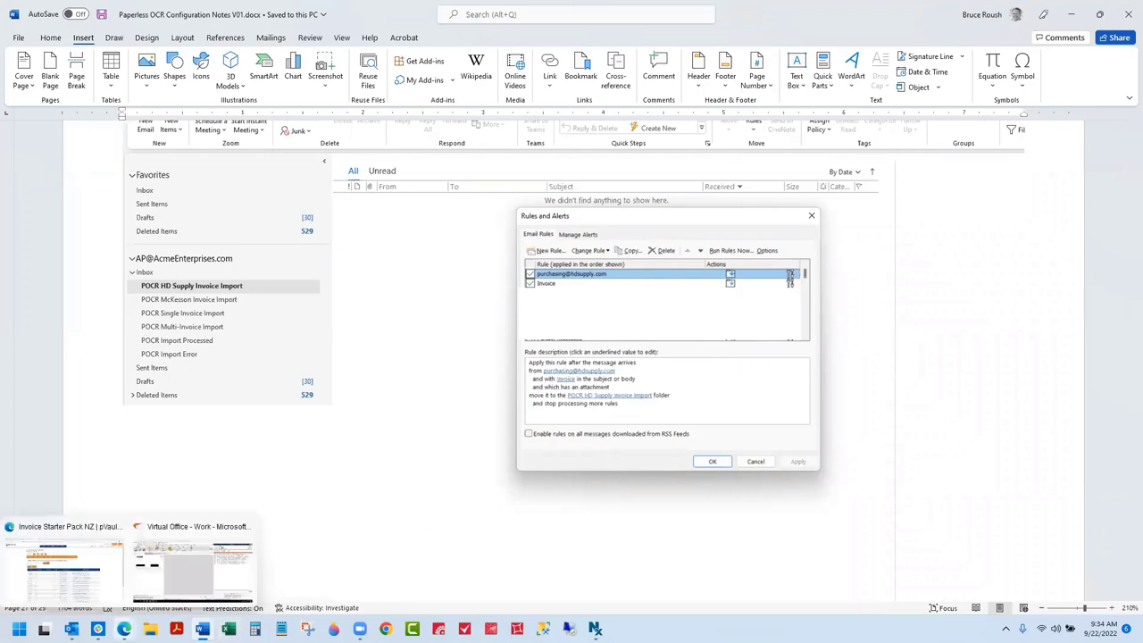
{"action": "left_click", "coordinate": [169, 586]}
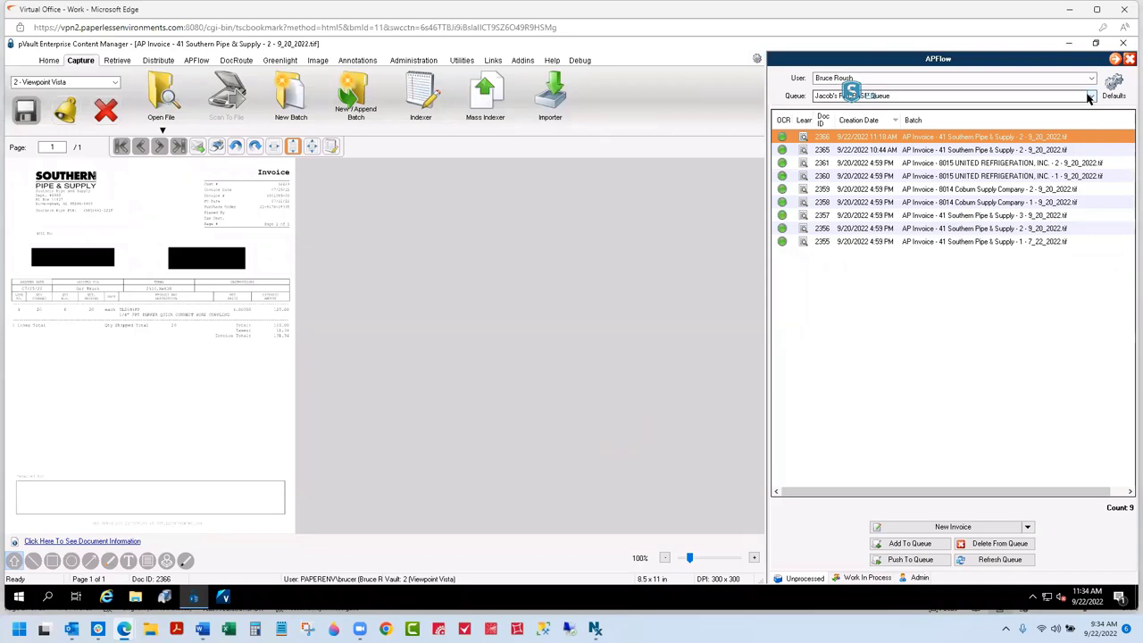
{"action": "left_click", "coordinate": [49, 61]}
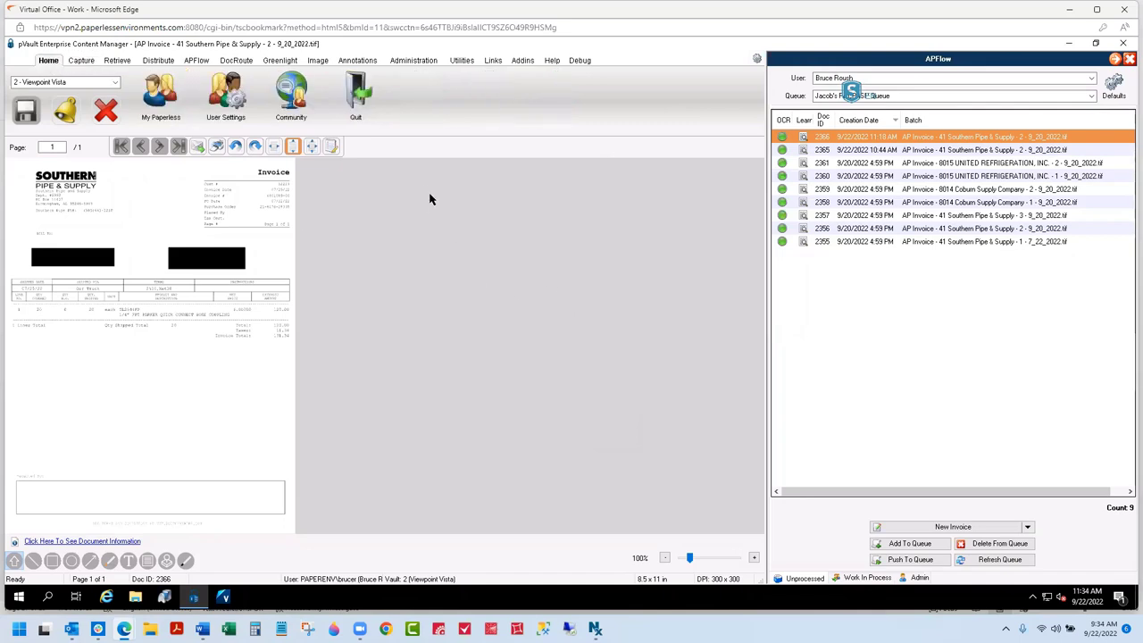
{"action": "left_click", "coordinate": [104, 114]}
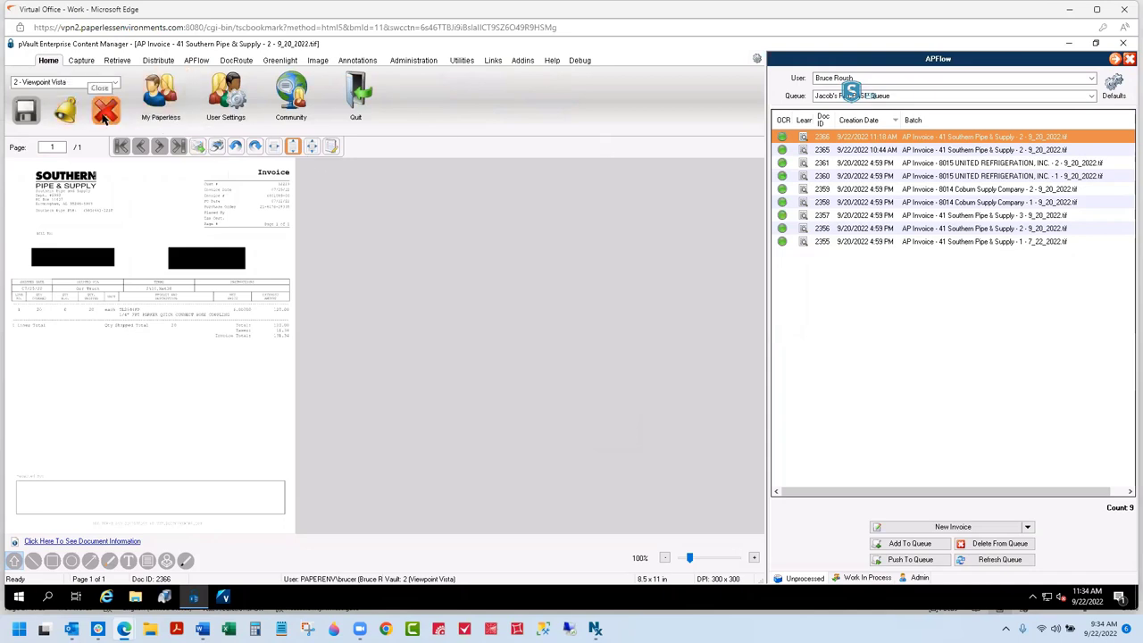
{"action": "left_click", "coordinate": [1127, 59]}
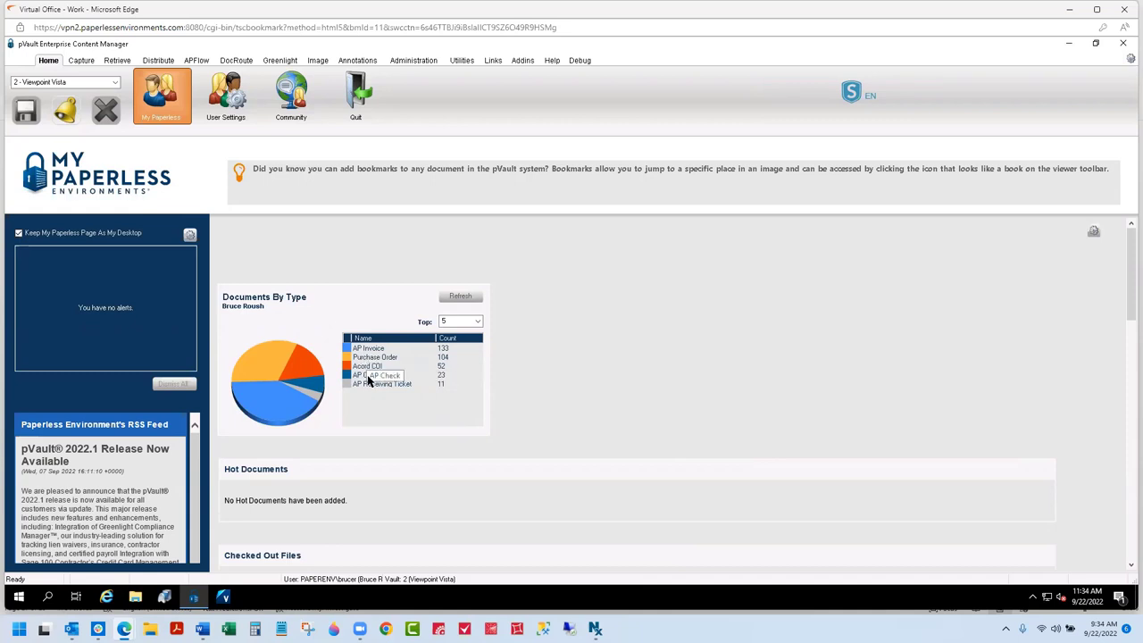
Step: Search the Viewpoint Vista vault for Accounts Payable documents of type Acord COI
{"action": "left_click", "coordinate": [117, 61]}
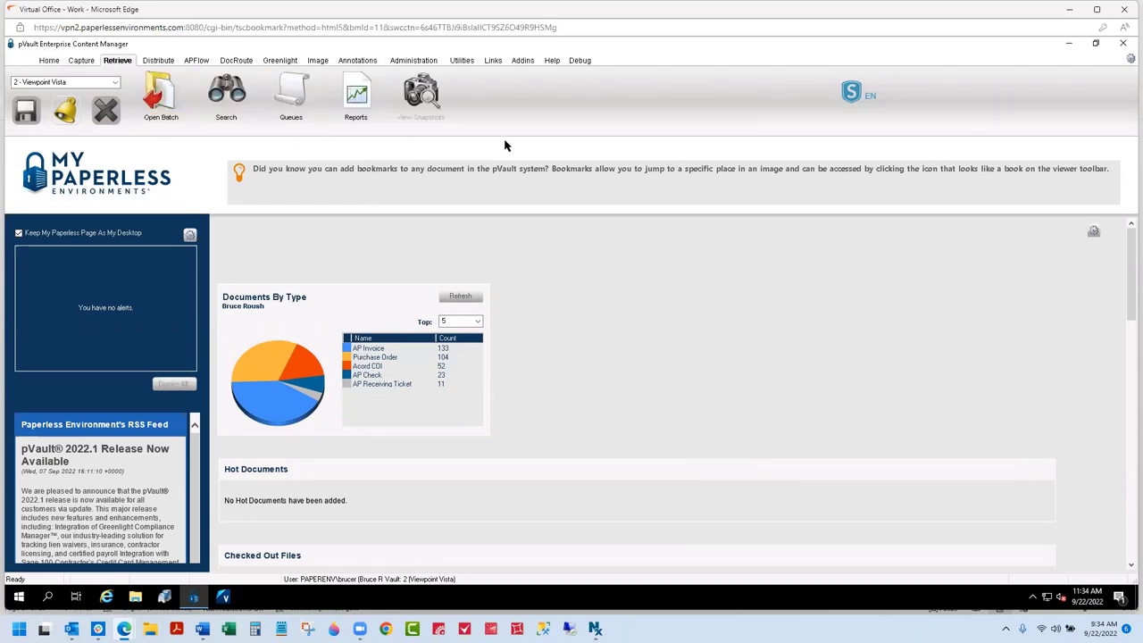
{"action": "left_click", "coordinate": [243, 109]}
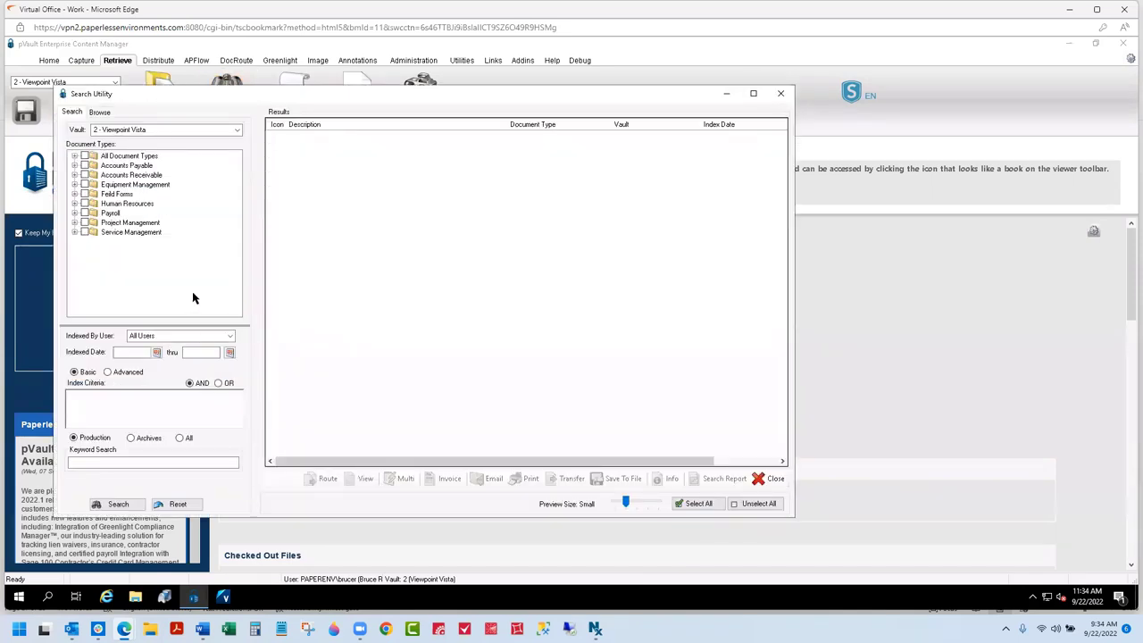
{"action": "left_click", "coordinate": [74, 166]}
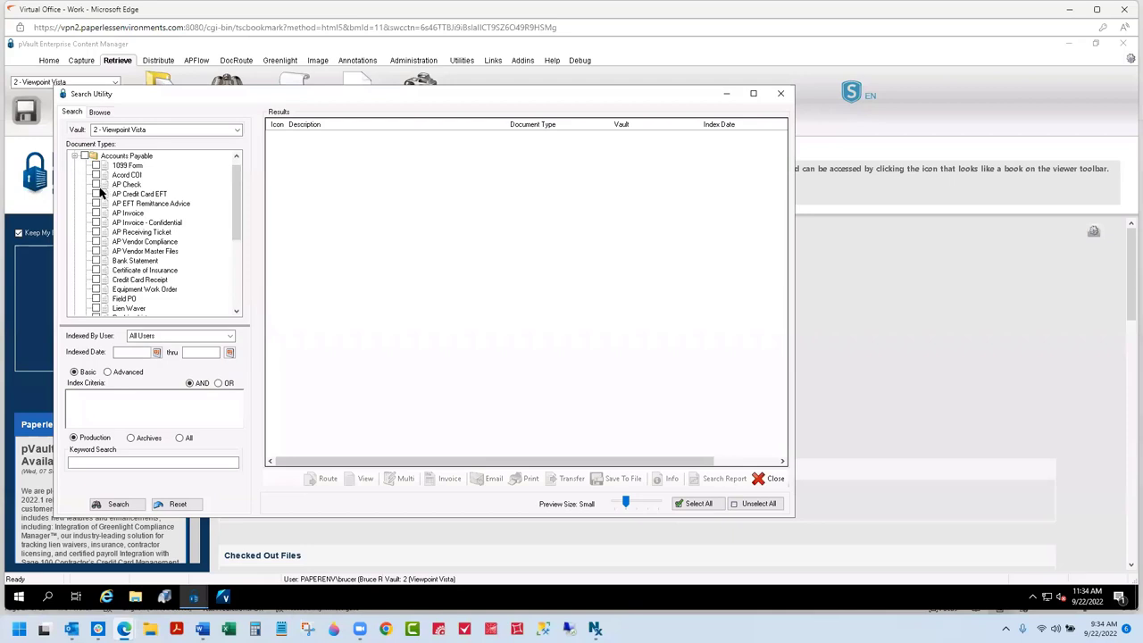
{"action": "left_click", "coordinate": [96, 185]}
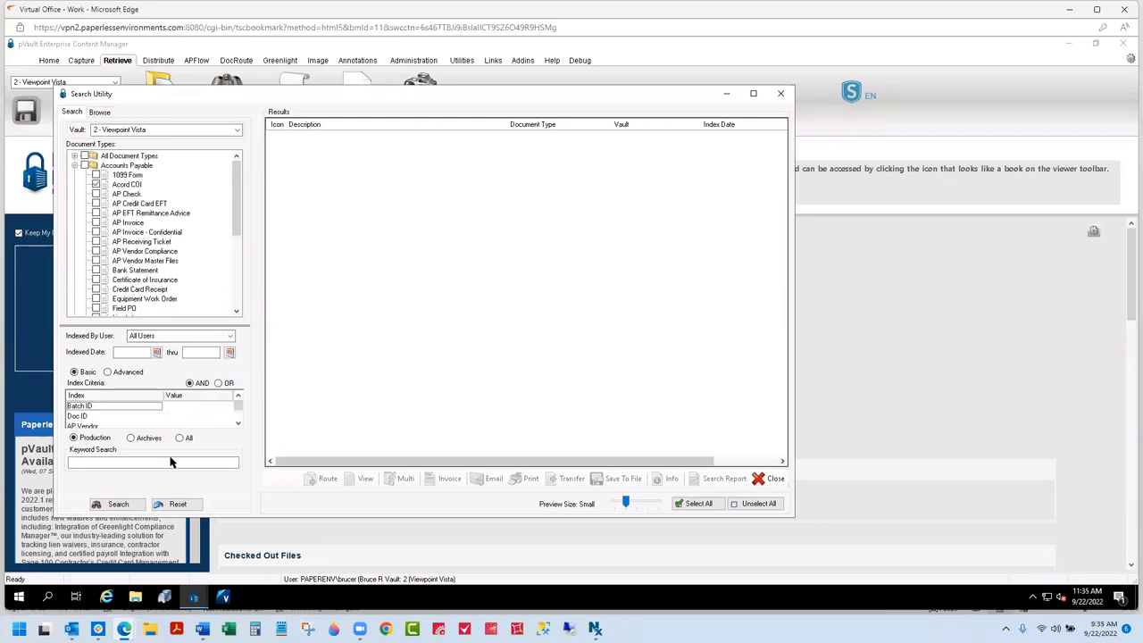
{"action": "left_click", "coordinate": [125, 506]}
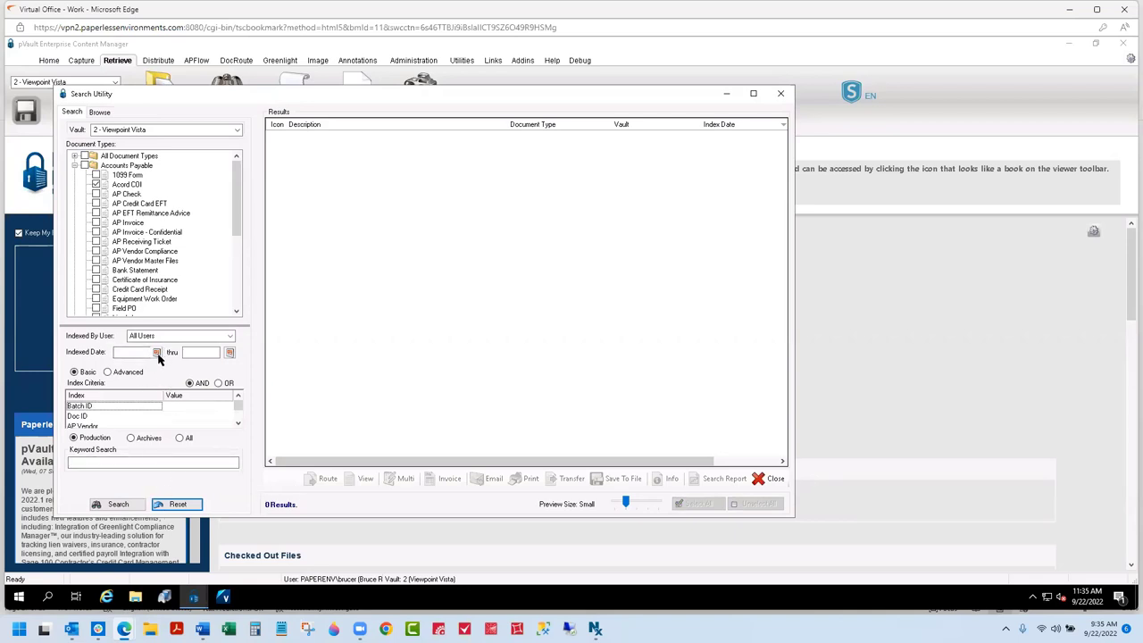
{"action": "left_click", "coordinate": [138, 505]}
Step: Search for AP Check documents instead of Acord COI and open the Johnson Controls check
{"action": "left_click", "coordinate": [96, 194]}
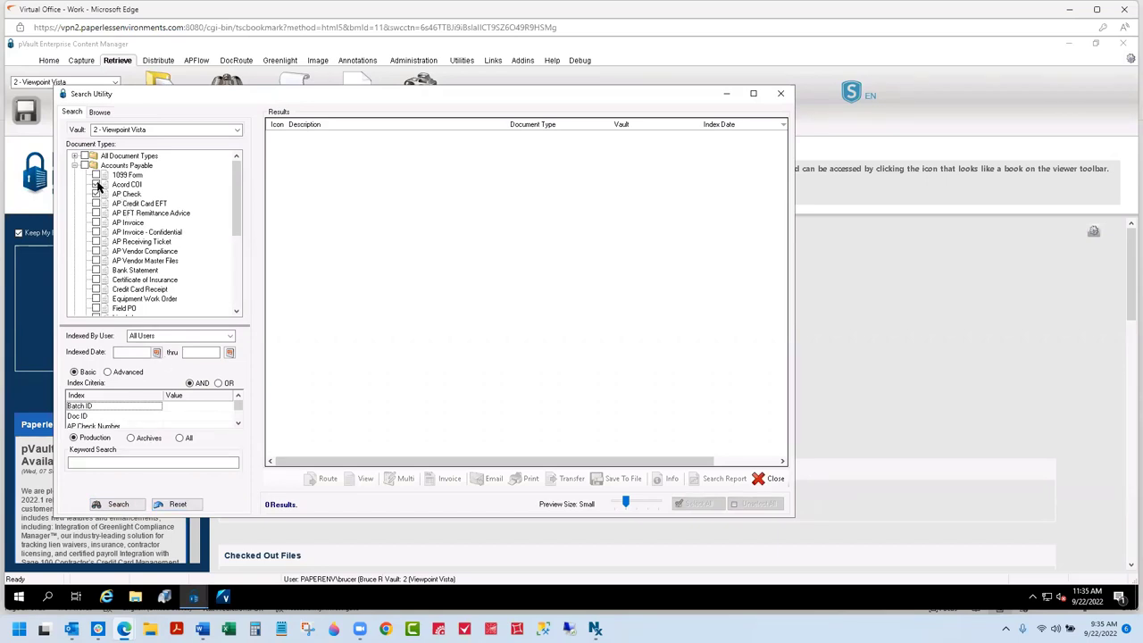
{"action": "left_click", "coordinate": [109, 505]}
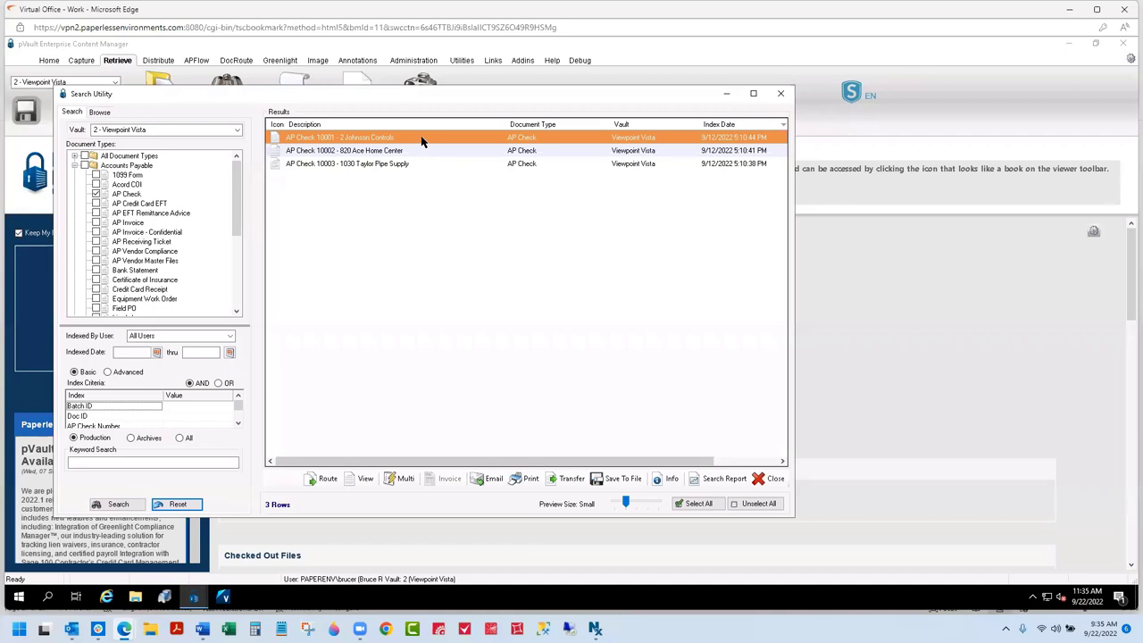
{"action": "mouse_move", "coordinate": [423, 141]}
{"action": "double_click", "coordinate": [357, 140]}
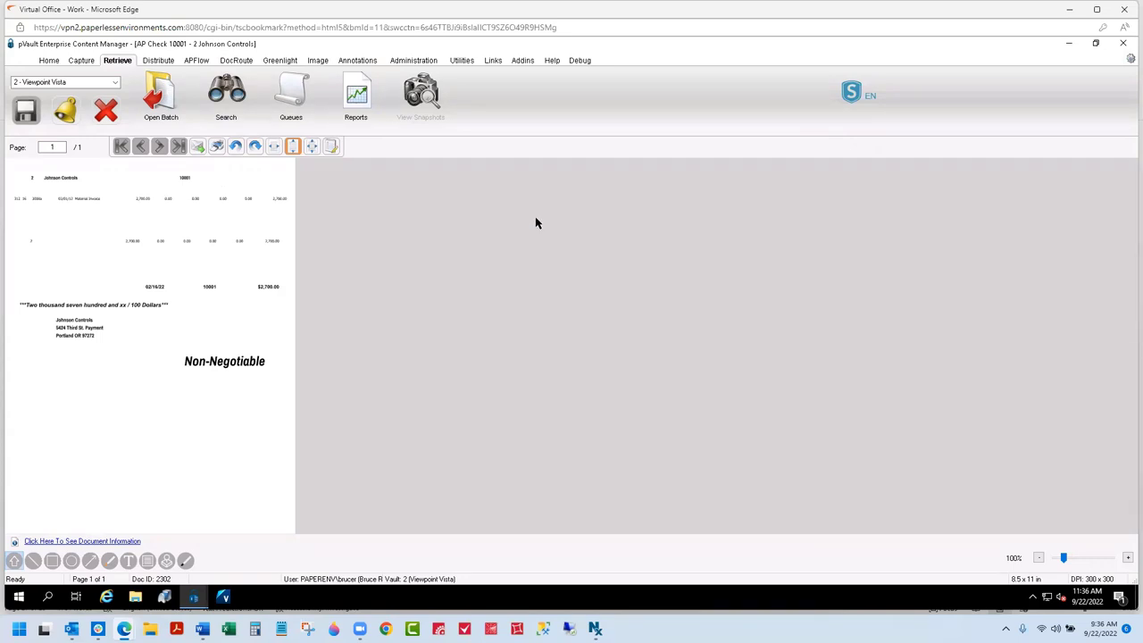
Step: Examine the Johnson Controls check at normal size and its document index values, and close the check
{"action": "left_click", "coordinate": [310, 149]}
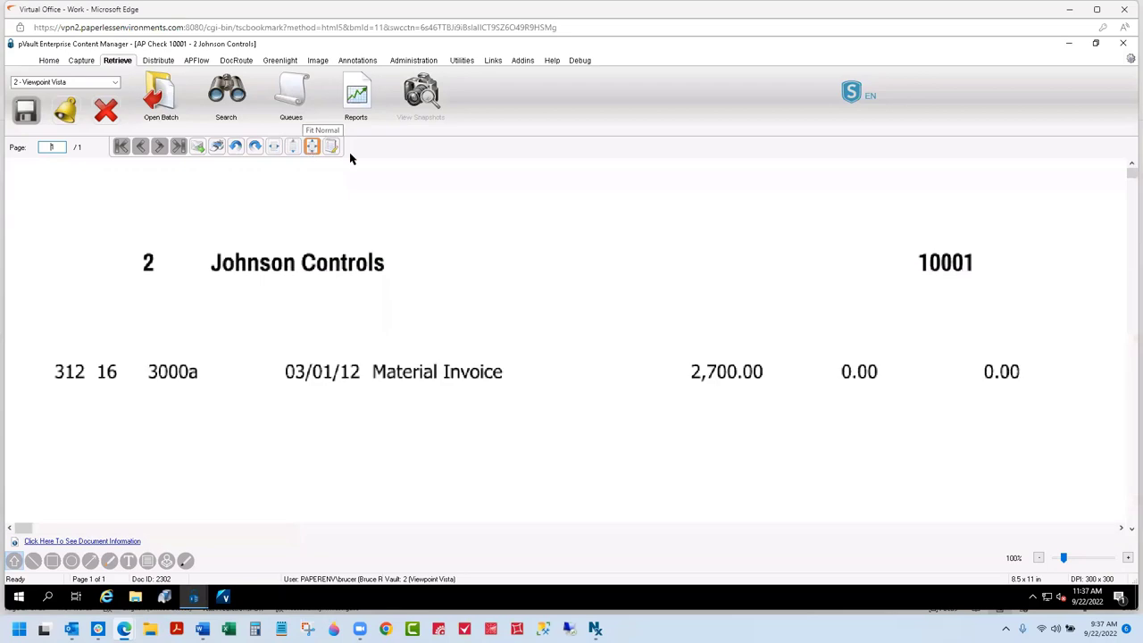
{"action": "left_click", "coordinate": [292, 146]}
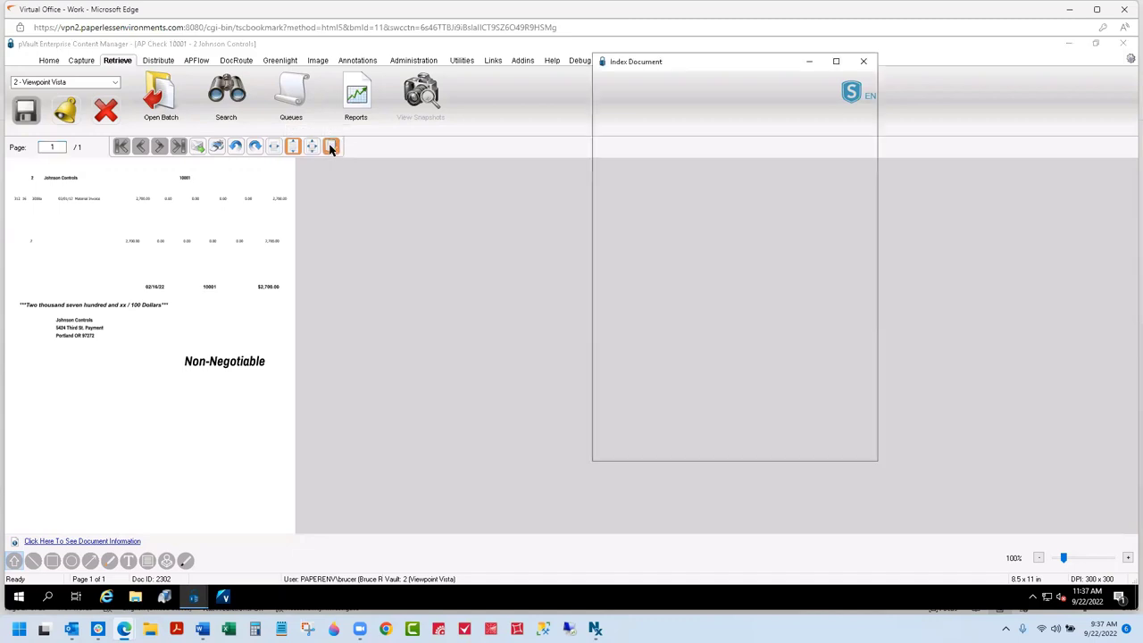
{"action": "left_click", "coordinate": [330, 148]}
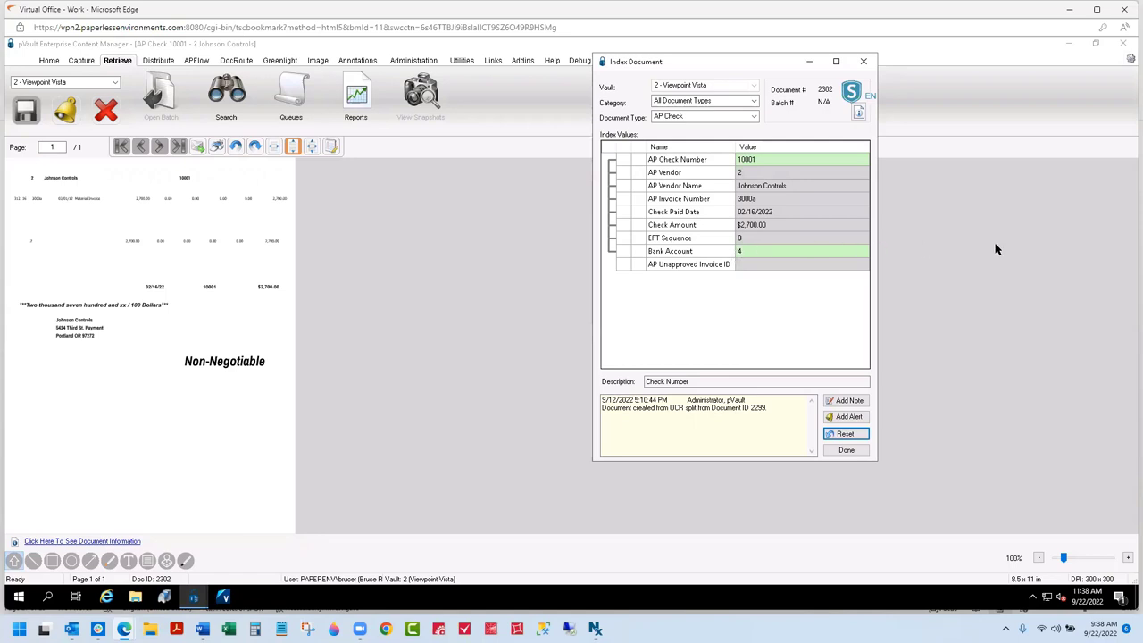
{"action": "left_click", "coordinate": [864, 62]}
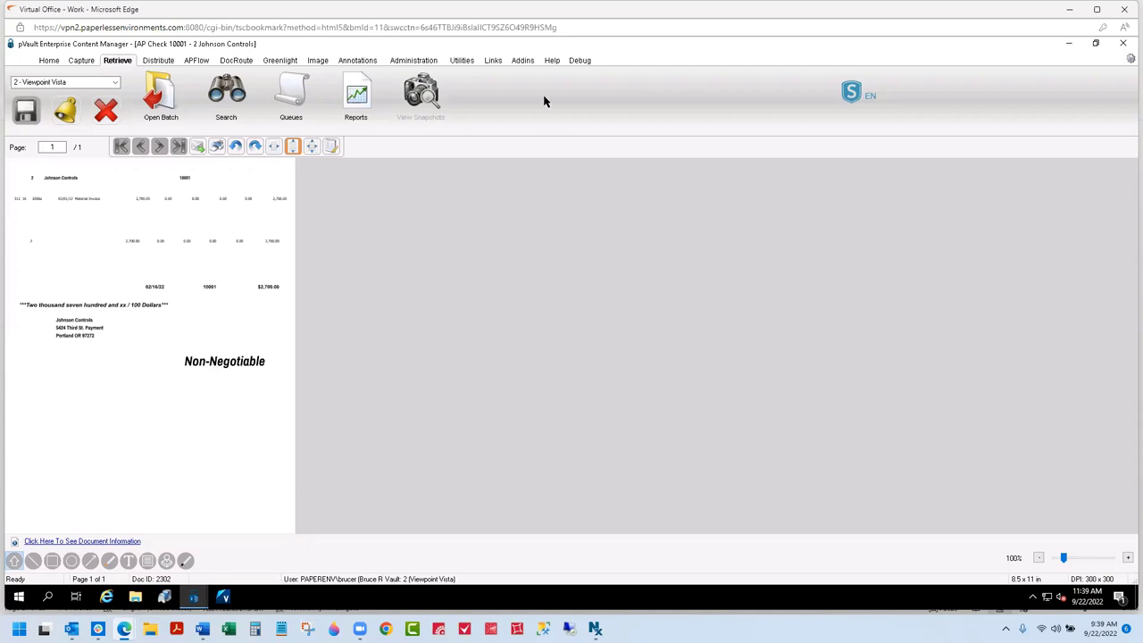
{"action": "left_click", "coordinate": [49, 61]}
{"action": "left_click", "coordinate": [105, 112]}
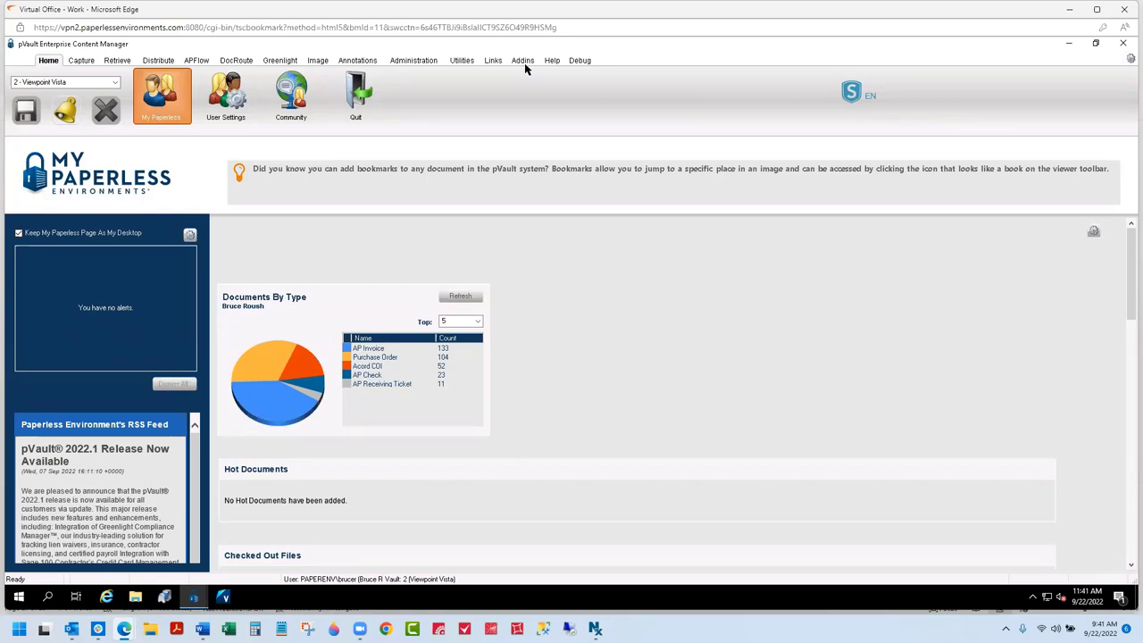
Step: Open the APFlow invoice queue and examine the OCR data extraction for the newest Southern Pipe & Supply invoice, leaving without saving
{"action": "left_click", "coordinate": [196, 61]}
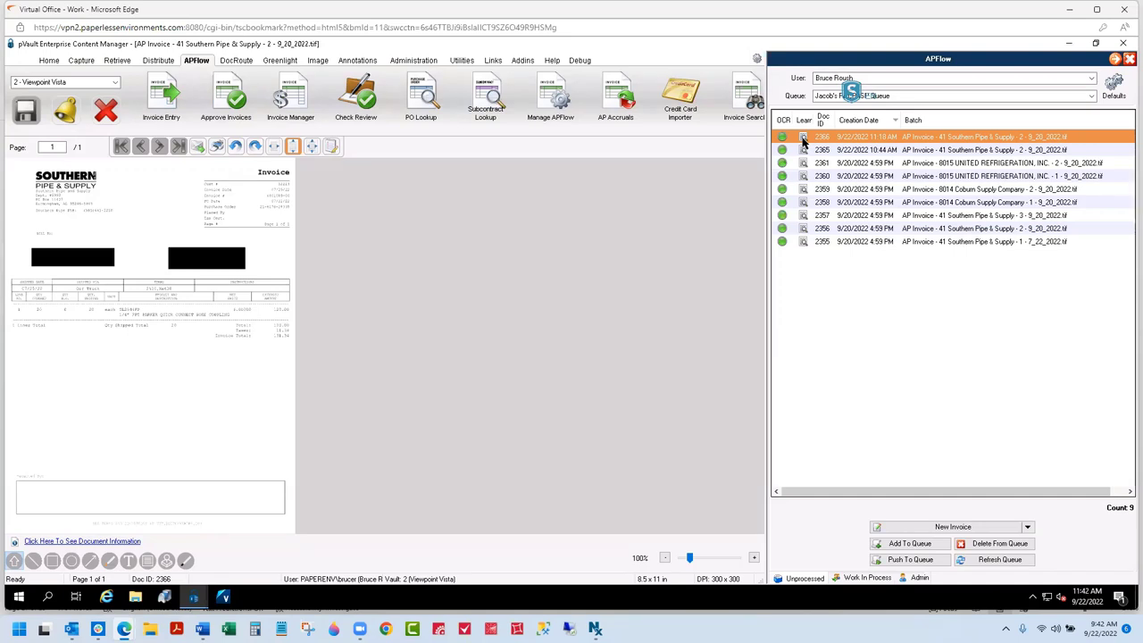
{"action": "left_click", "coordinate": [802, 141]}
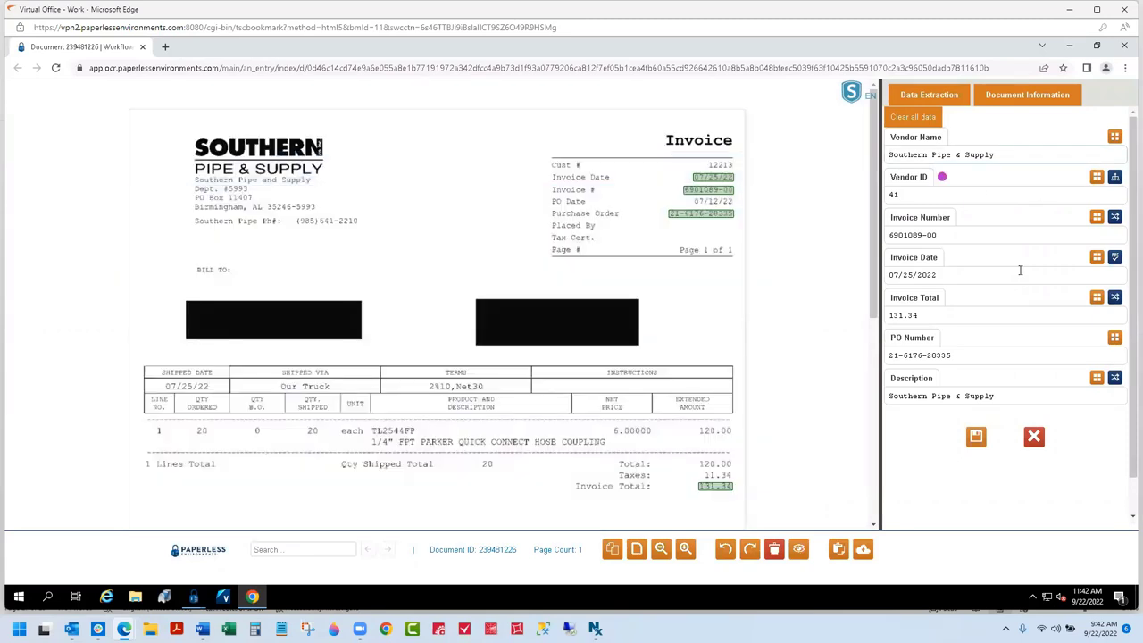
{"action": "left_click", "coordinate": [1033, 438]}
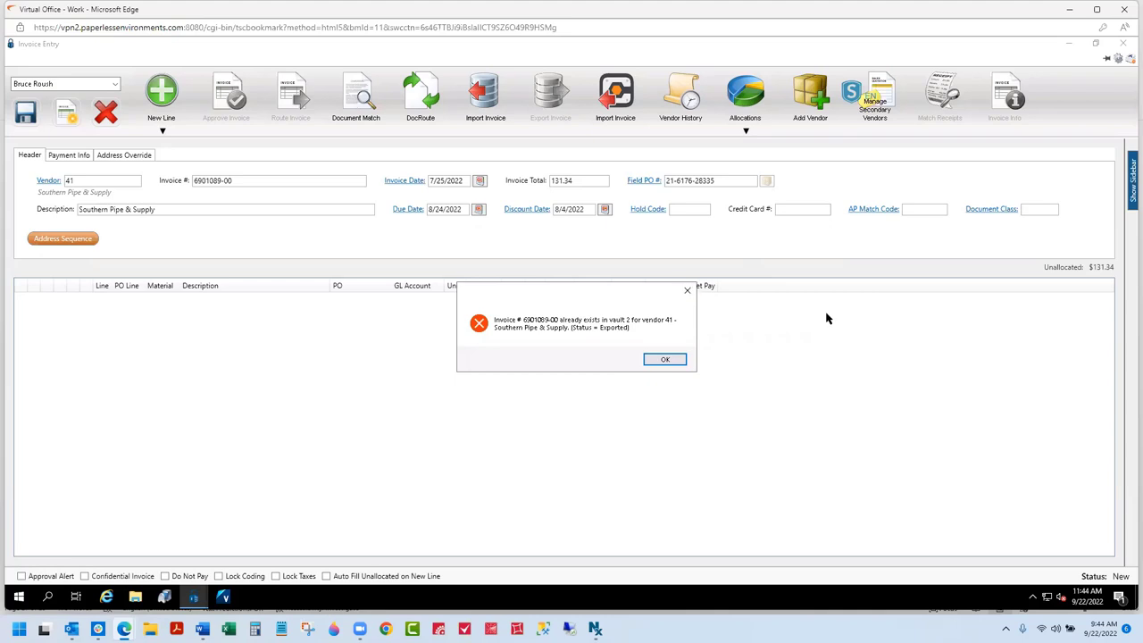
Step: Dismiss the duplicate-invoice error and the purchase order quick list, and examine the line types available for the Southern Pipe & Supply invoice
{"action": "left_click", "coordinate": [687, 298]}
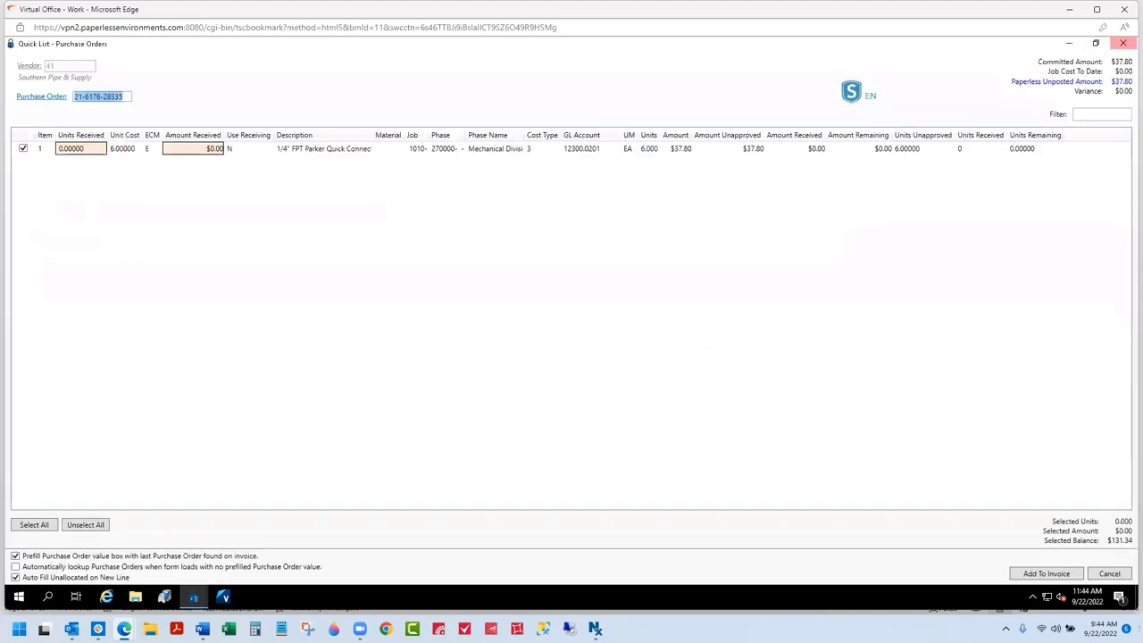
{"action": "left_click", "coordinate": [1110, 574]}
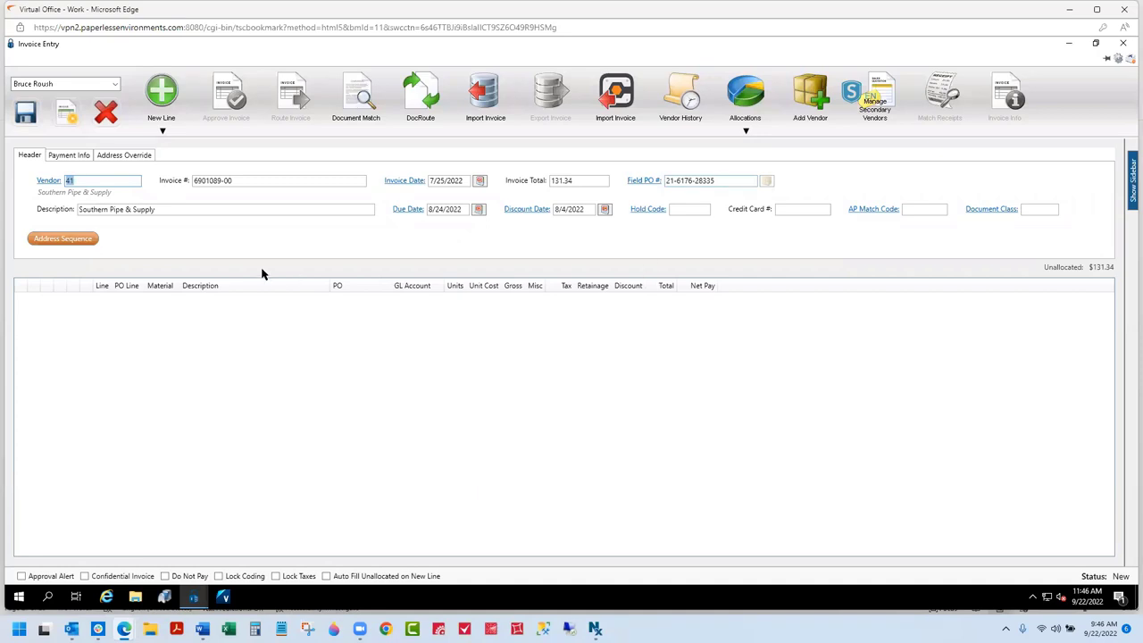
{"action": "left_click", "coordinate": [163, 134]}
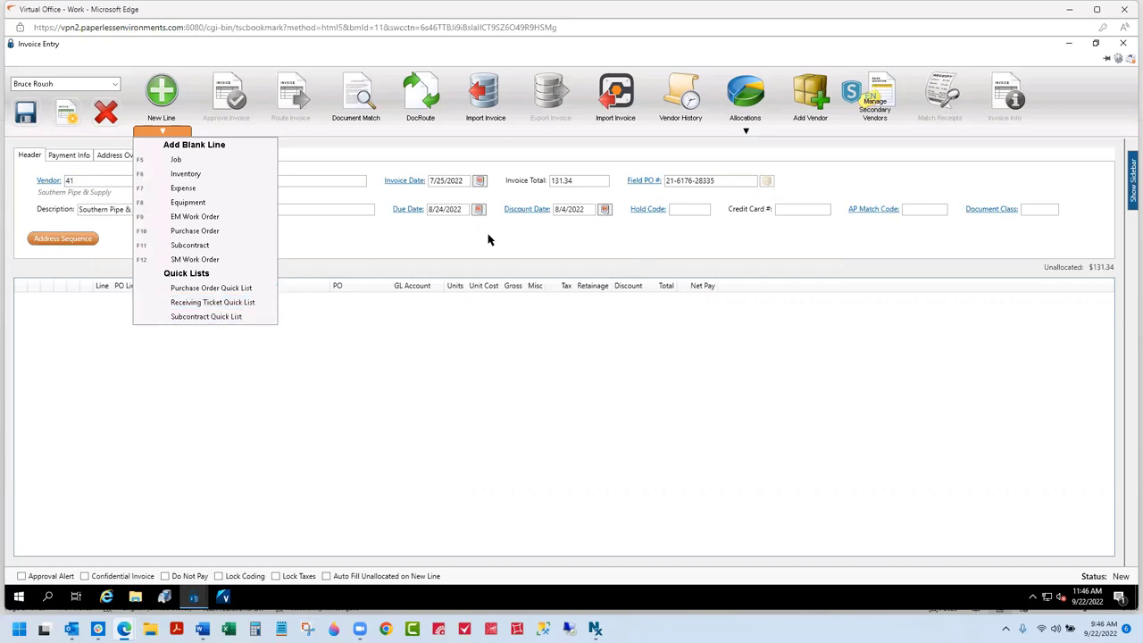
{"action": "left_click", "coordinate": [988, 91]}
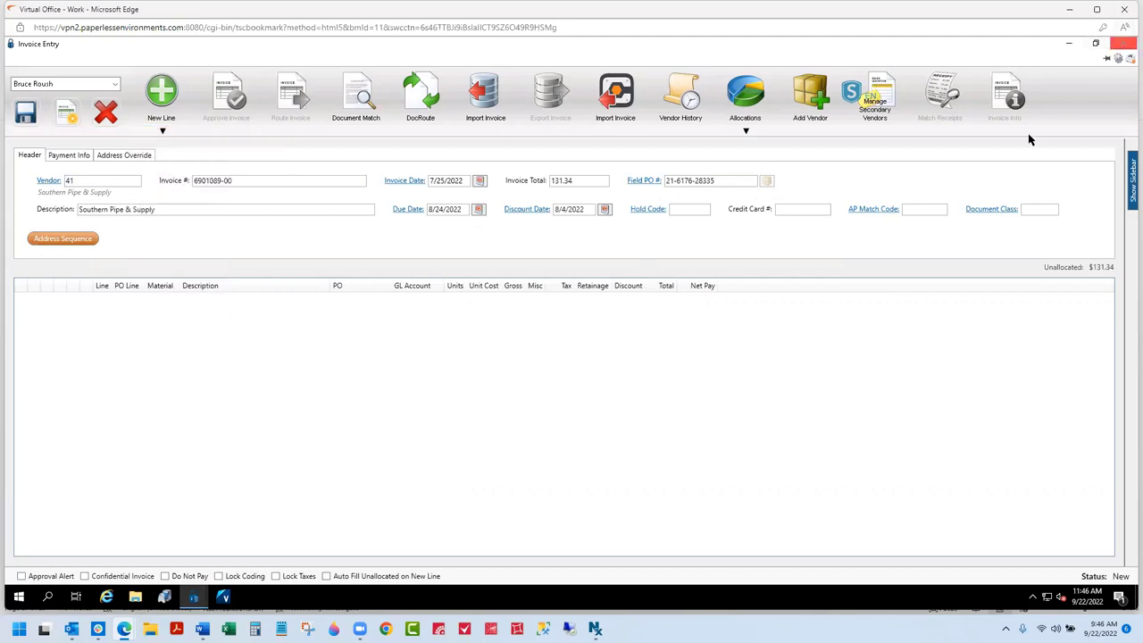